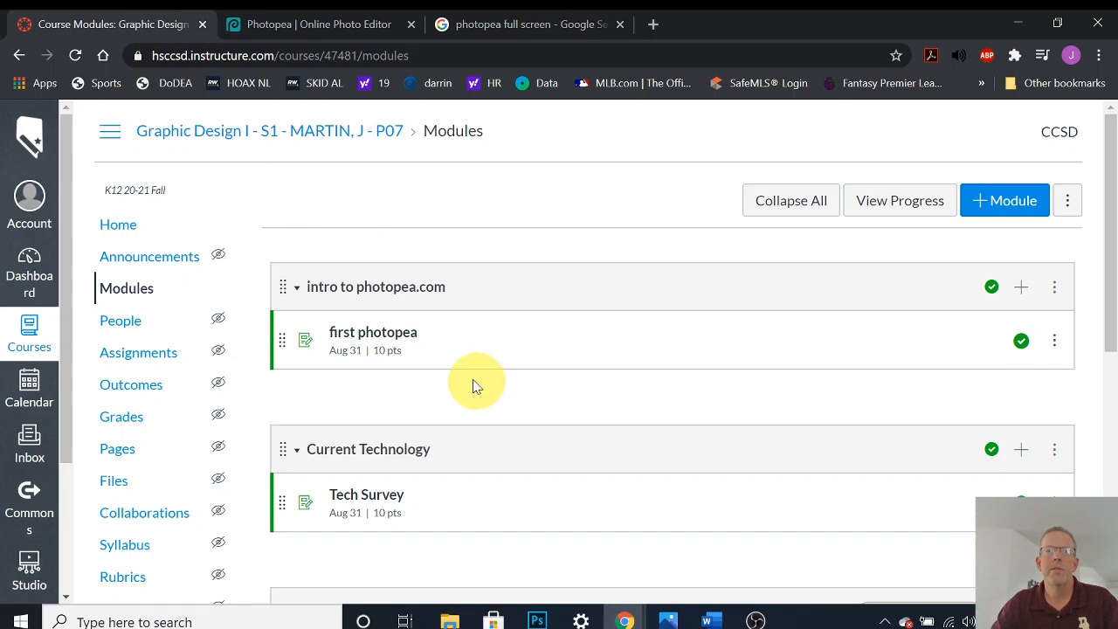
- Open the "first photopea" assignment and read its instructions
left_click(406, 336)
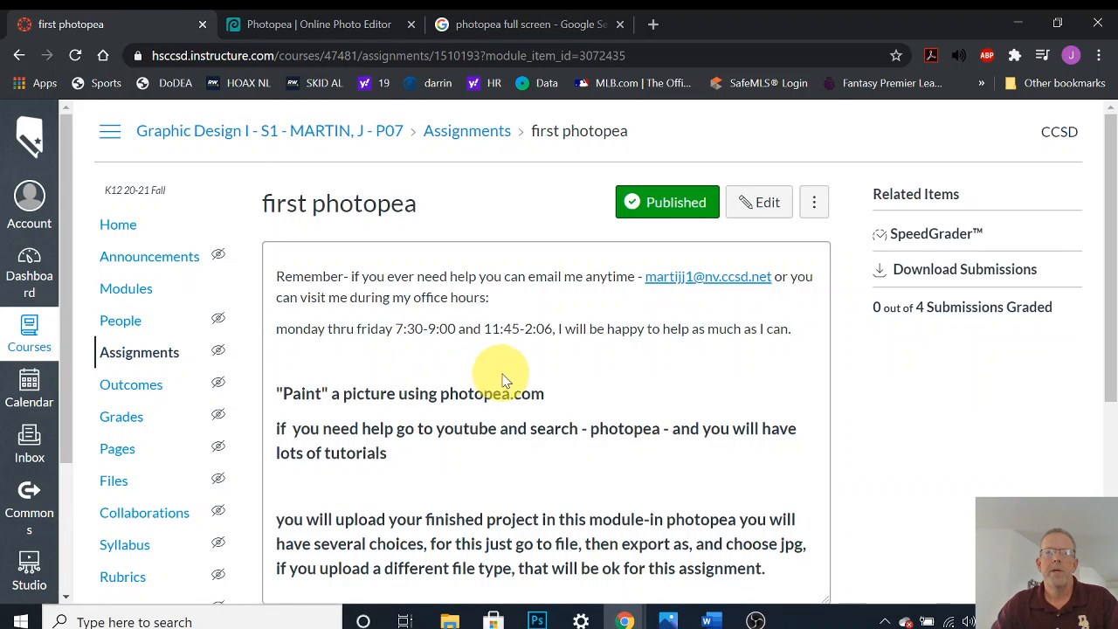
scroll(511, 389, "down", 1)
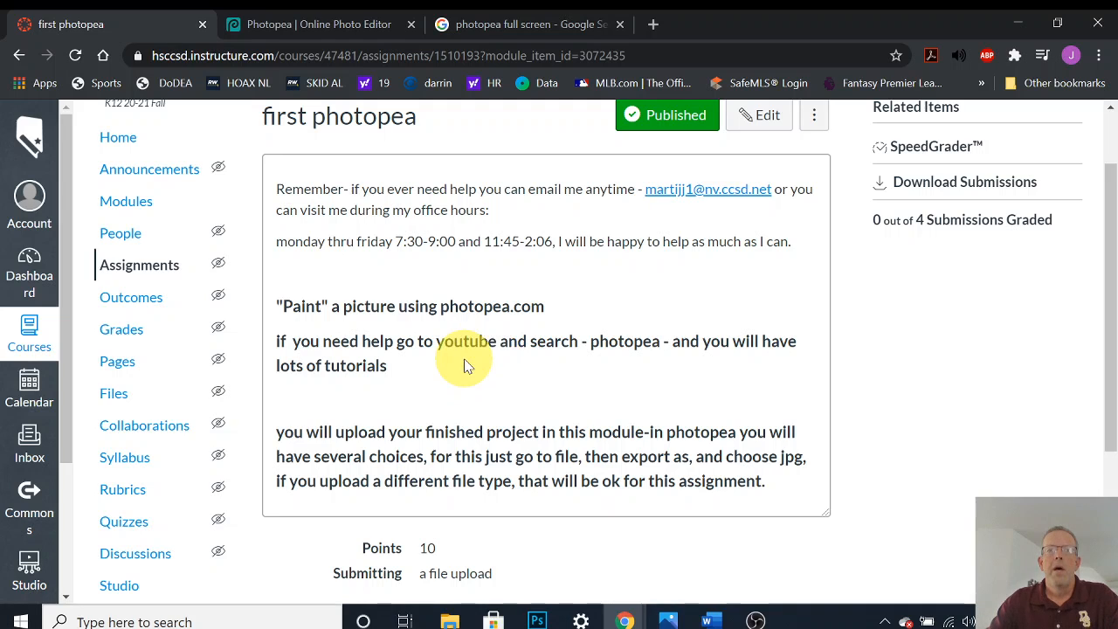
- Open photopea.com in a new browser tab and briefly switch it to full screen and back
left_click(356, 24)
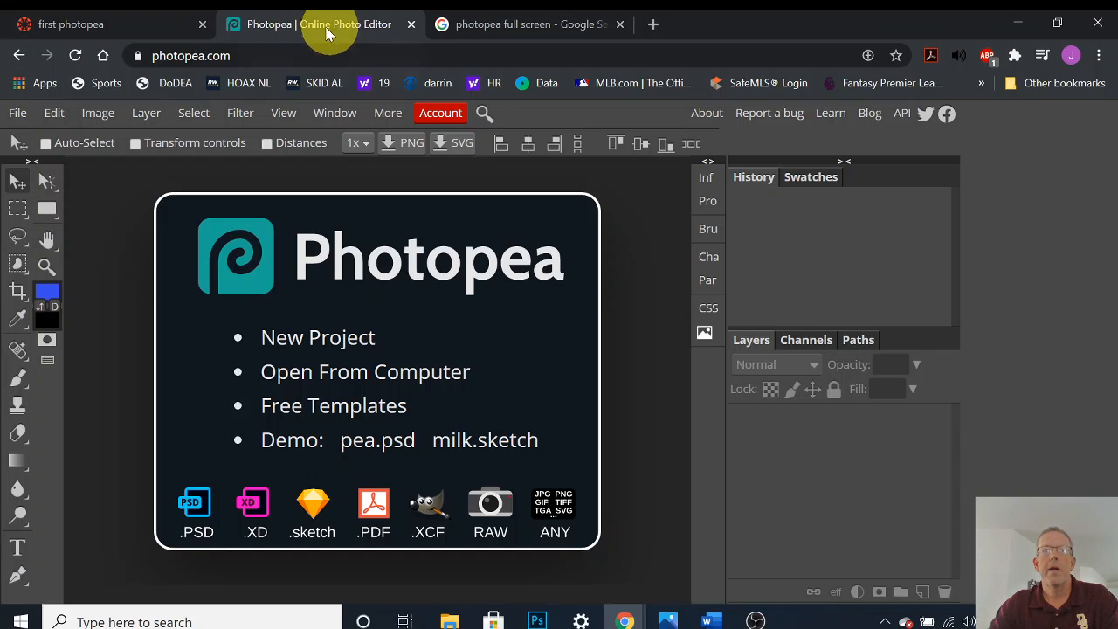
left_click(655, 25)
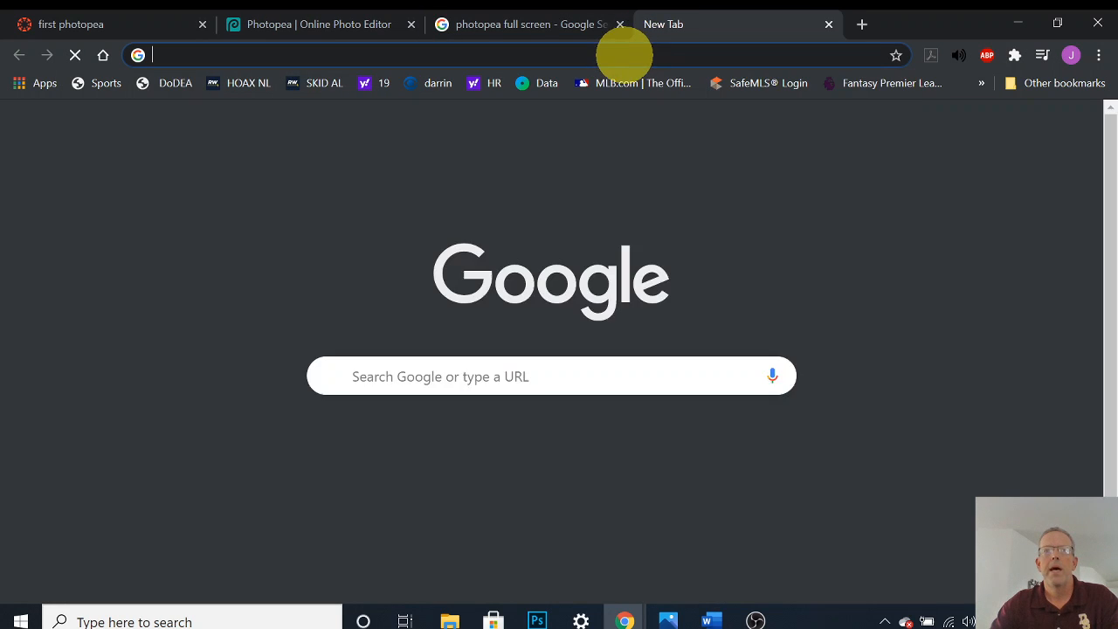
left_click(624, 54)
type("photopea.com")
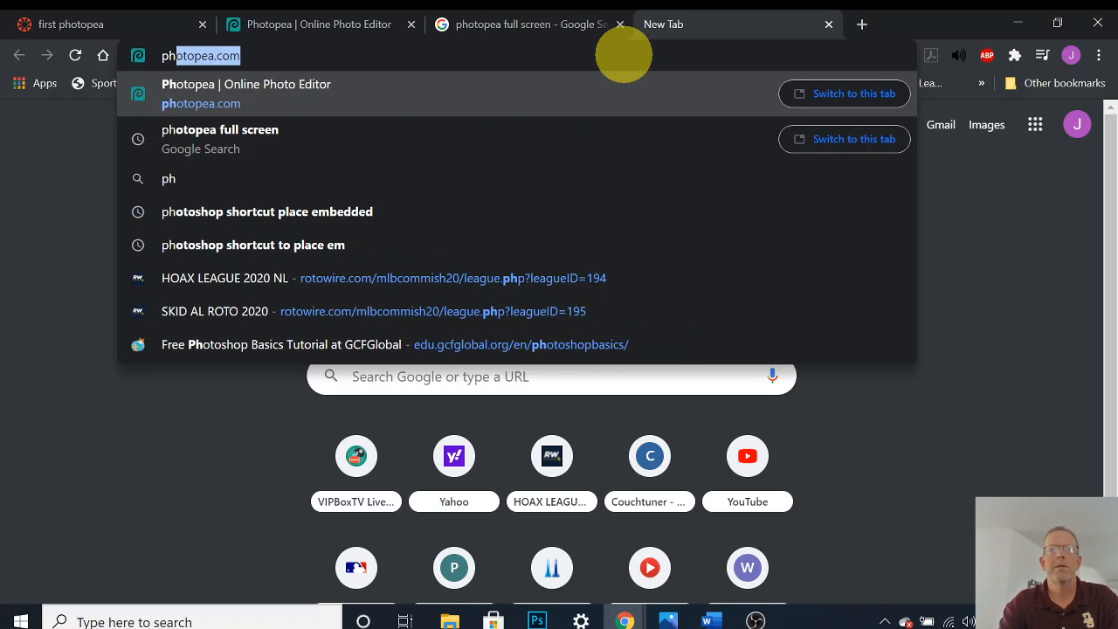
key("Return")
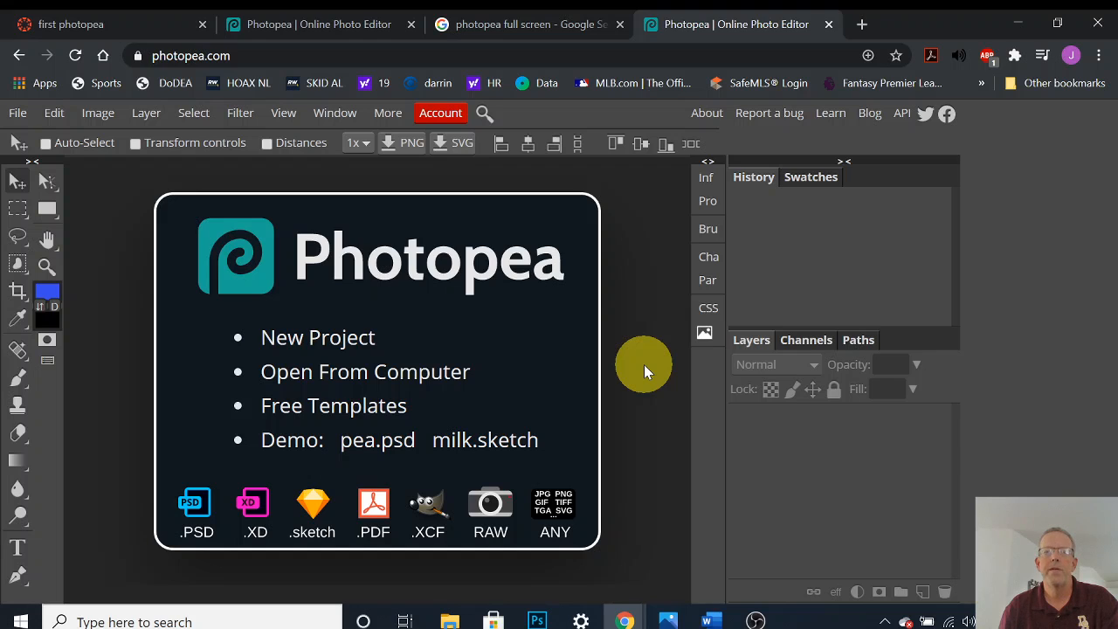
key("f")
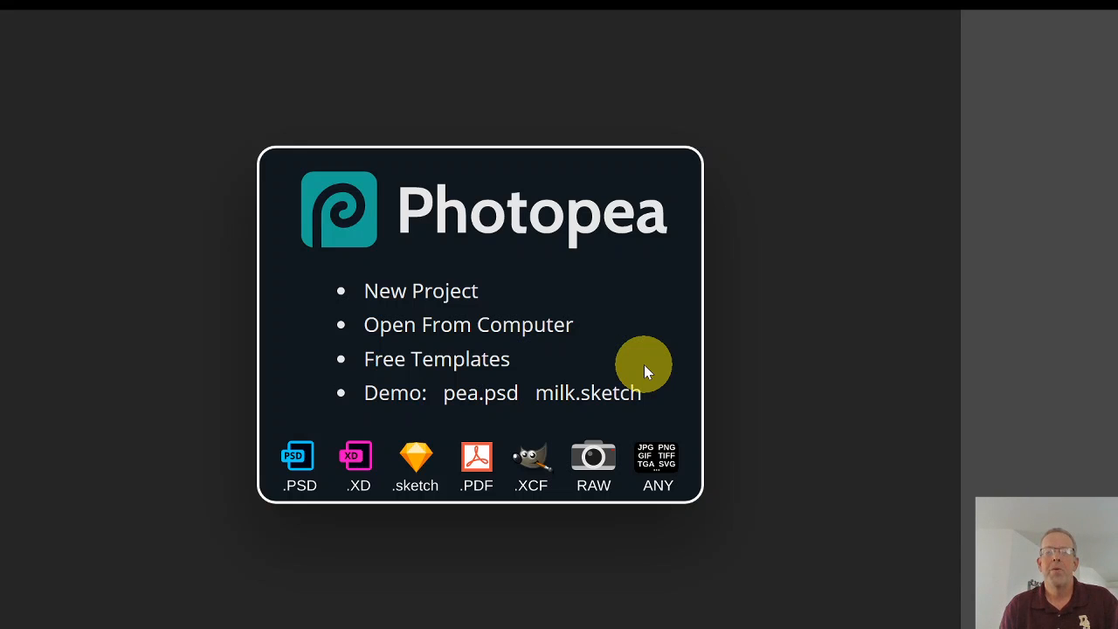
key("Escape")
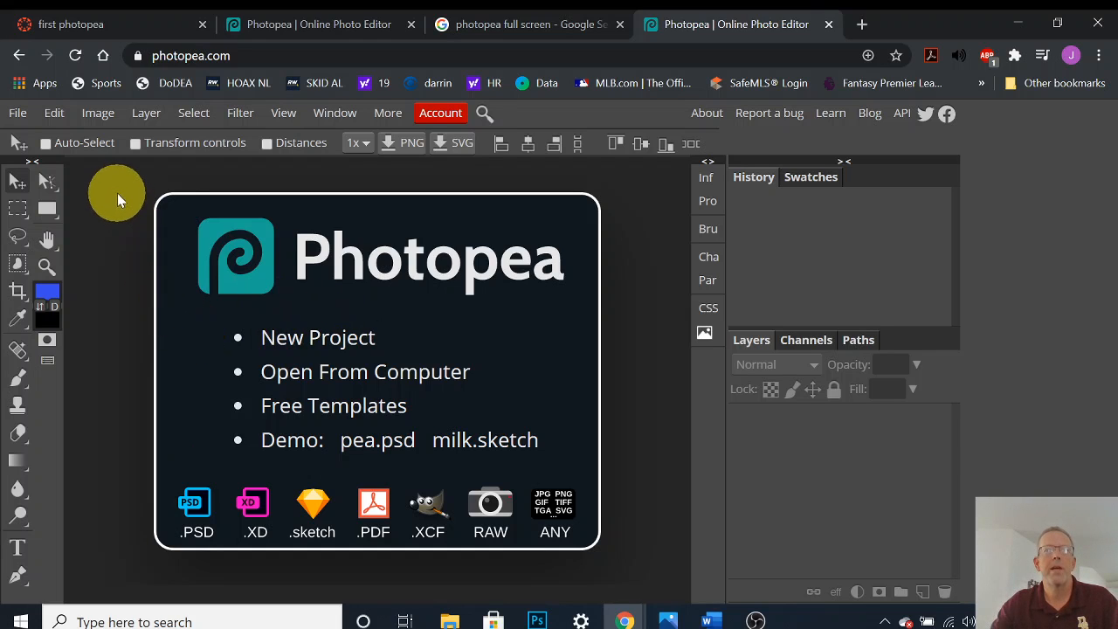
- Start a new project and name it "photopea 1"
left_click(20, 114)
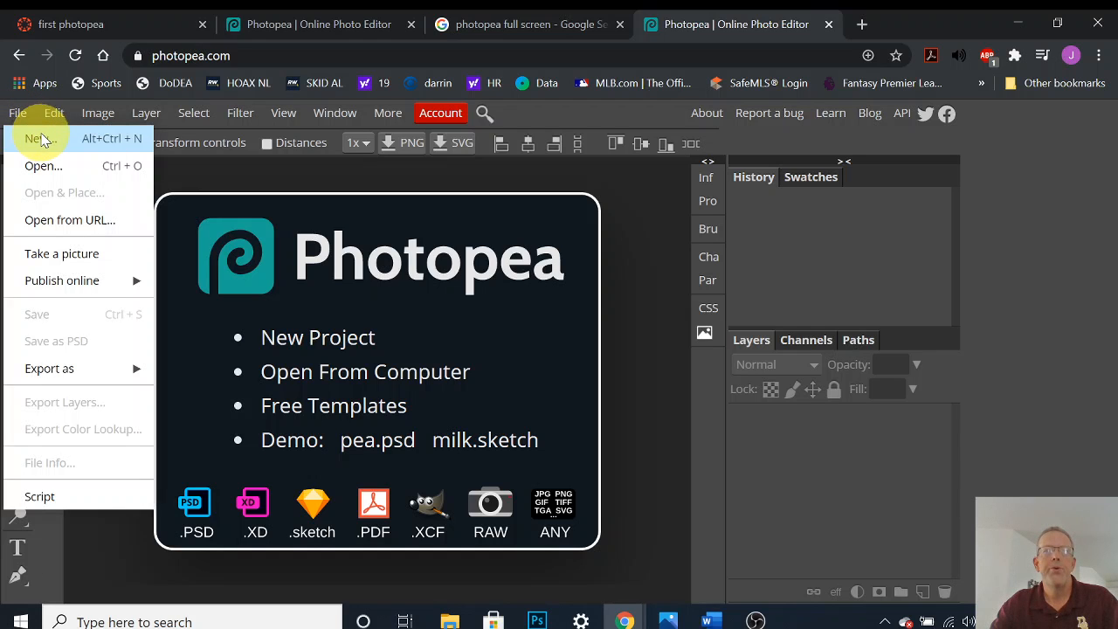
left_click(41, 140)
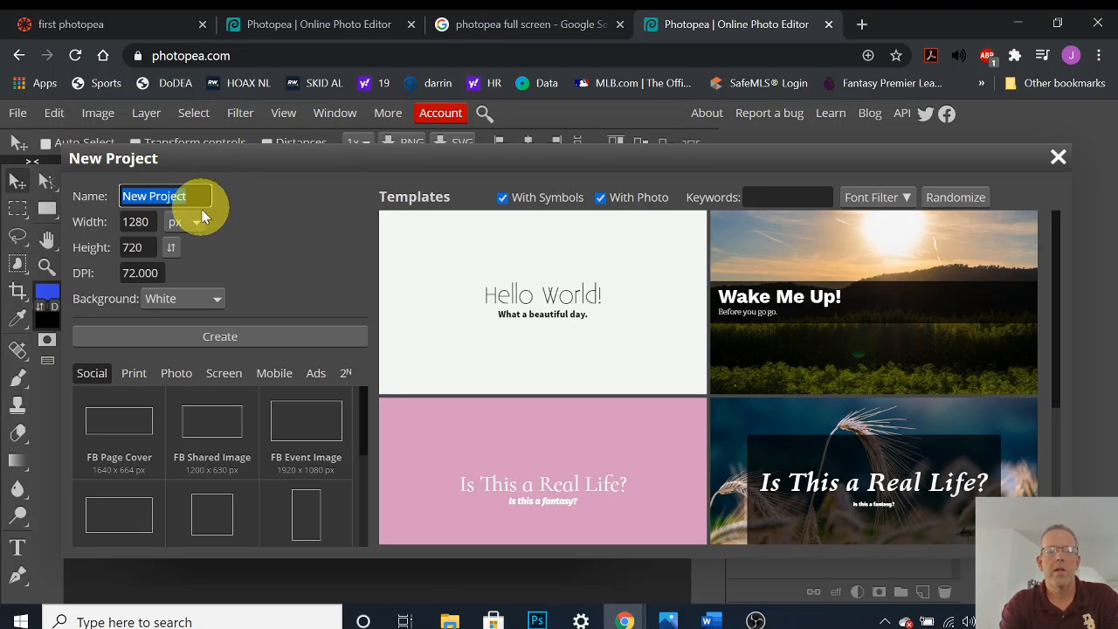
type("photopea")
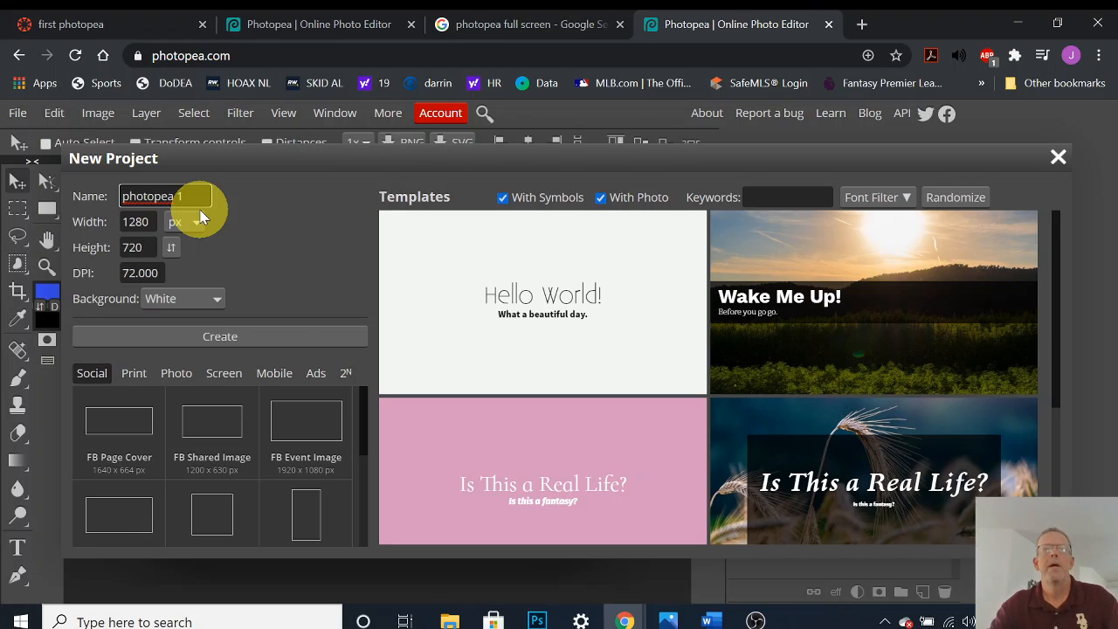
type(" 1")
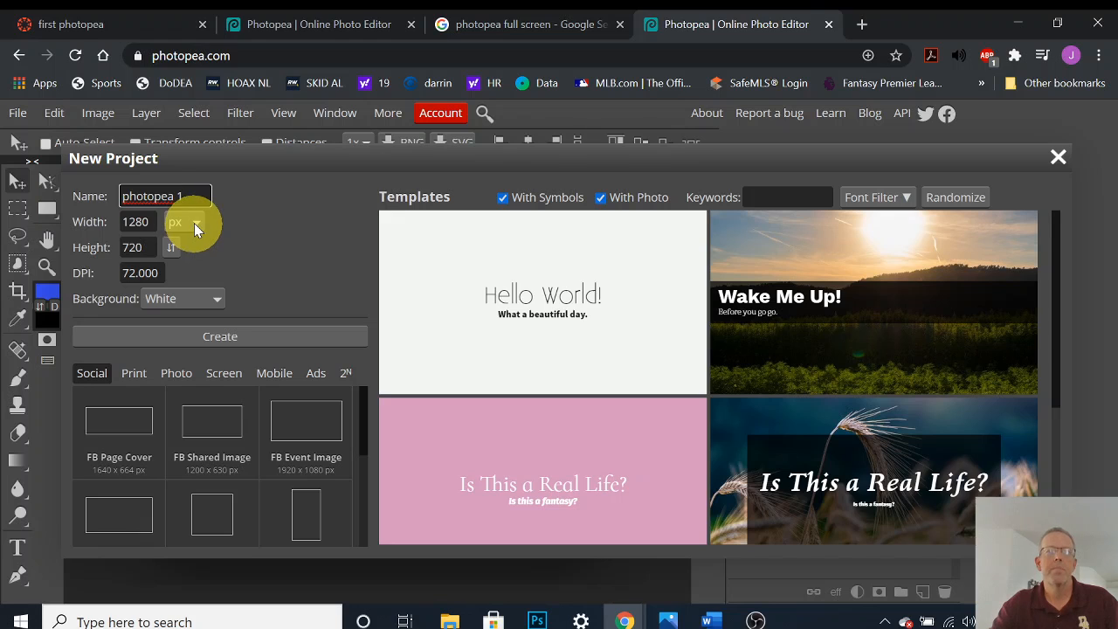
- Create the project from the Letter print preset in landscape, 11 × 8.5 in, and check the blank canvas in full screen
left_click(136, 373)
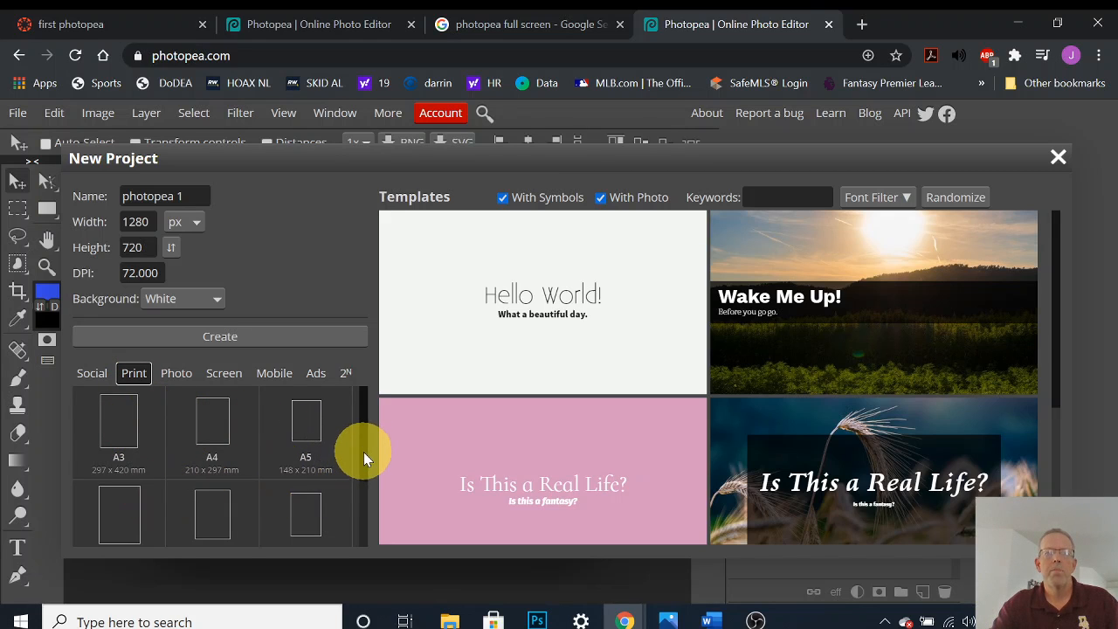
left_click_drag(364, 436, 349, 518)
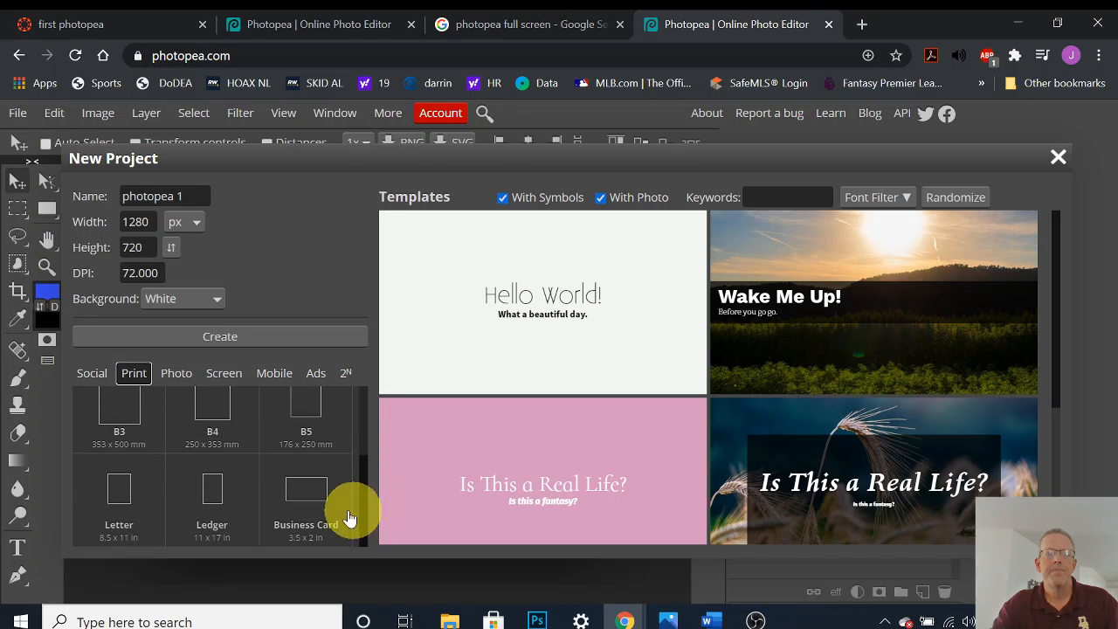
left_click(120, 500)
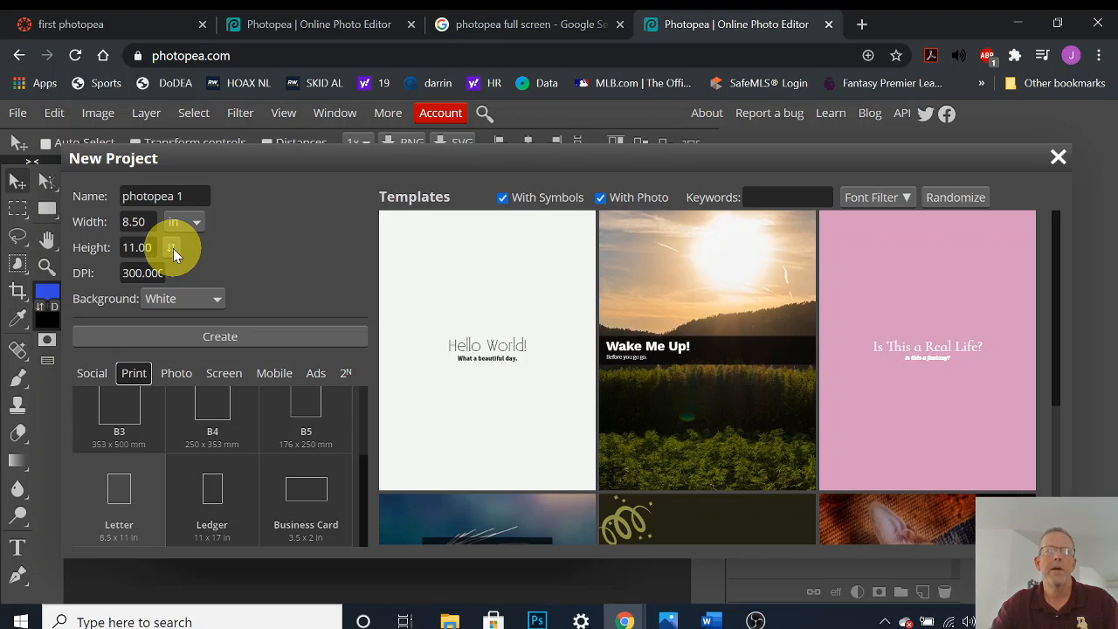
left_click(173, 248)
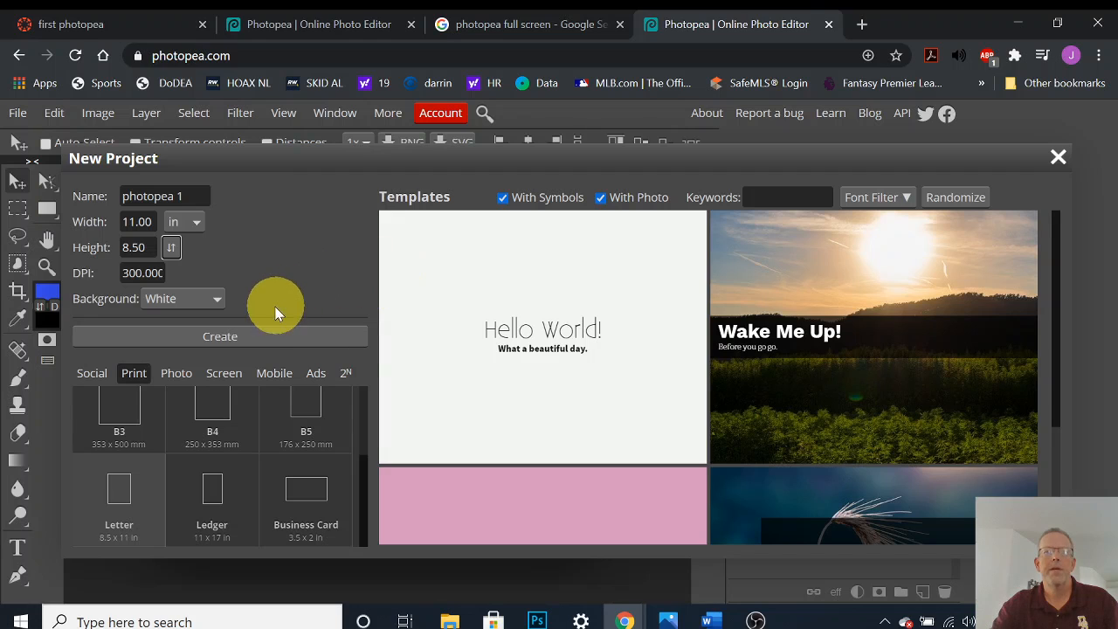
left_click(266, 336)
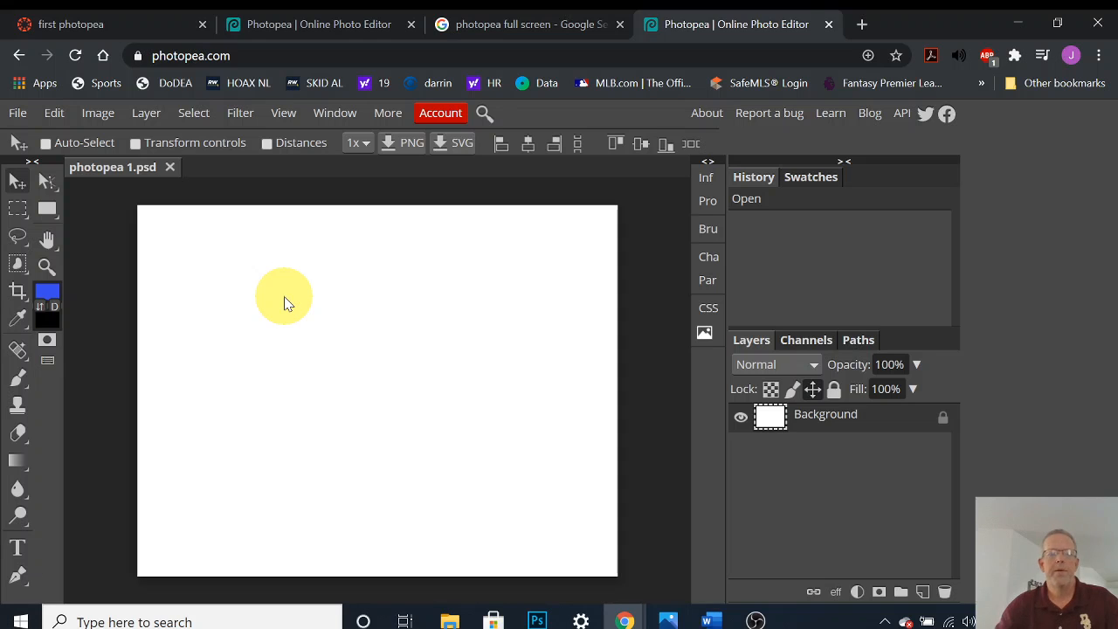
key("f")
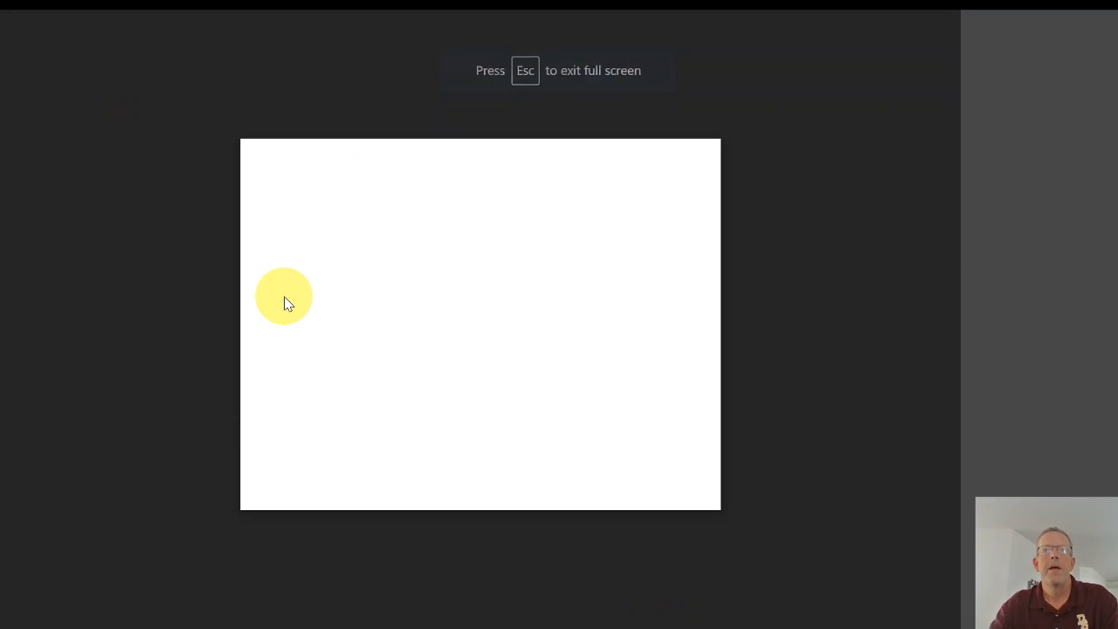
key("Escape")
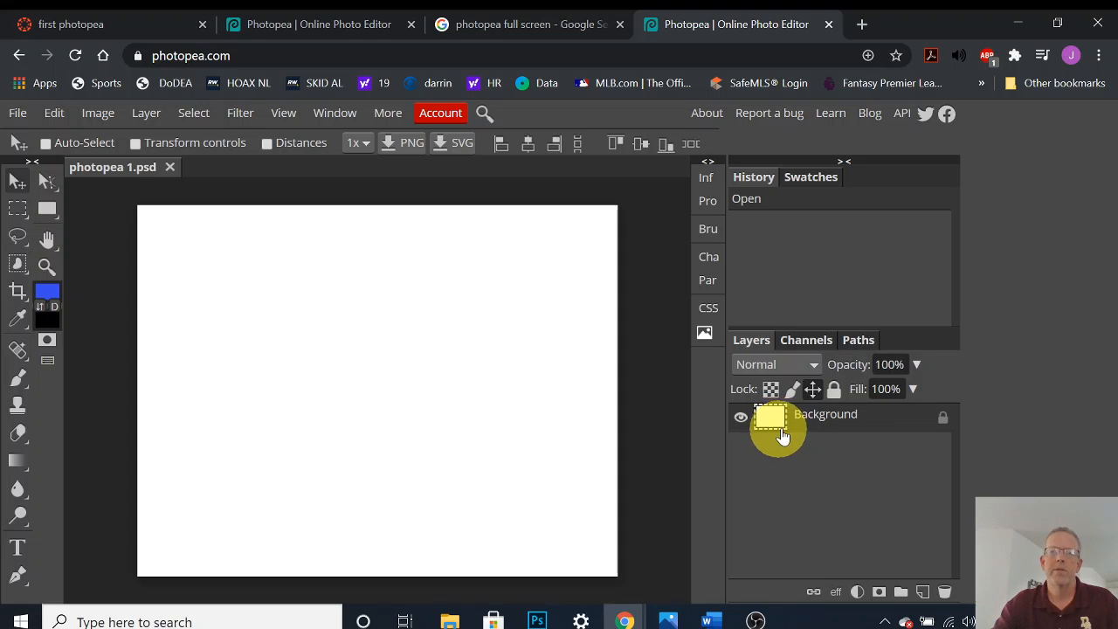
- Add a new layer above the Background and brush a small blue looping scribble in the canvas's upper-left area
left_click(924, 593)
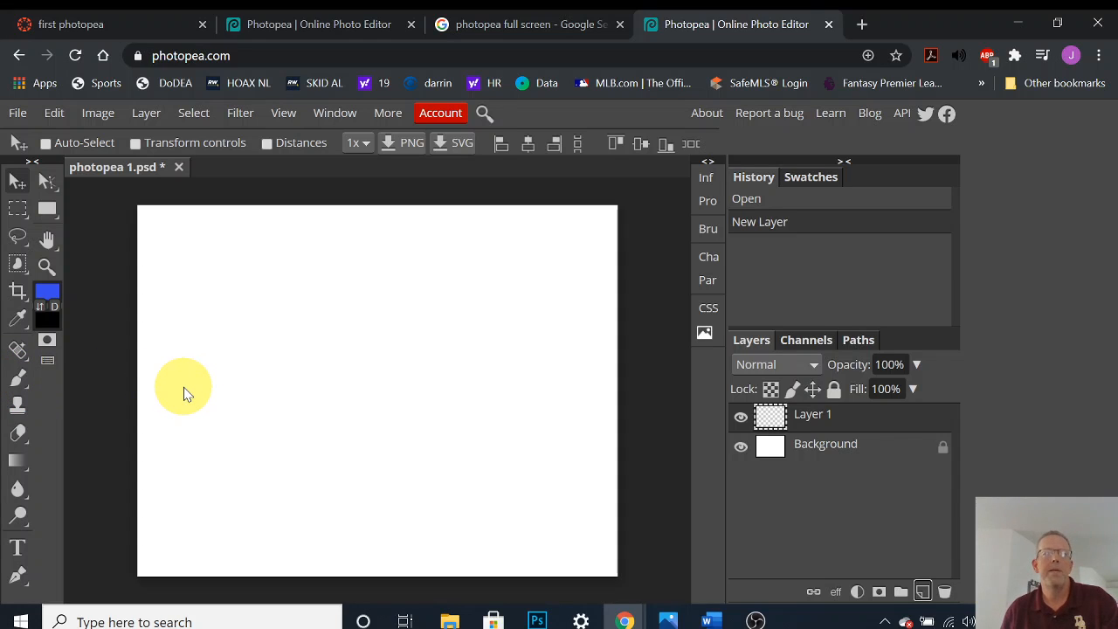
key("b")
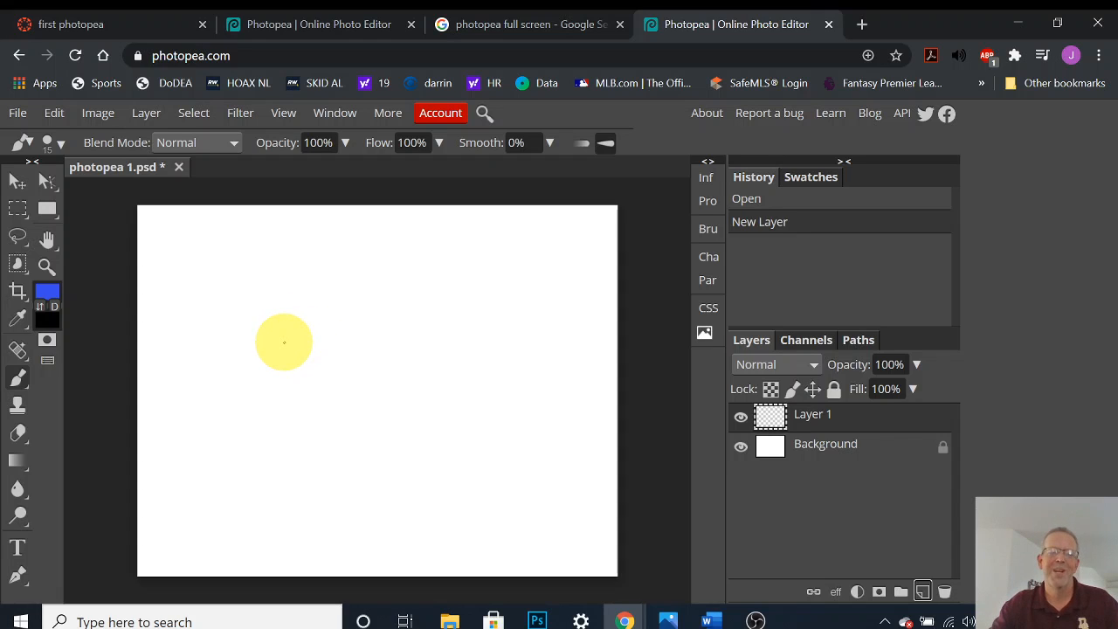
mouse_move(238, 280)
left_mouse_down()
mouse_move(268, 274)
mouse_move(273, 294)
mouse_move(248, 303)
mouse_move(240, 281)
mouse_move(275, 265)
mouse_move(294, 279)
mouse_move(278, 303)
mouse_move(262, 291)
mouse_move(292, 278)
mouse_move(305, 290)
mouse_move(287, 304)
mouse_move(295, 278)
mouse_move(329, 280)
left_mouse_up()
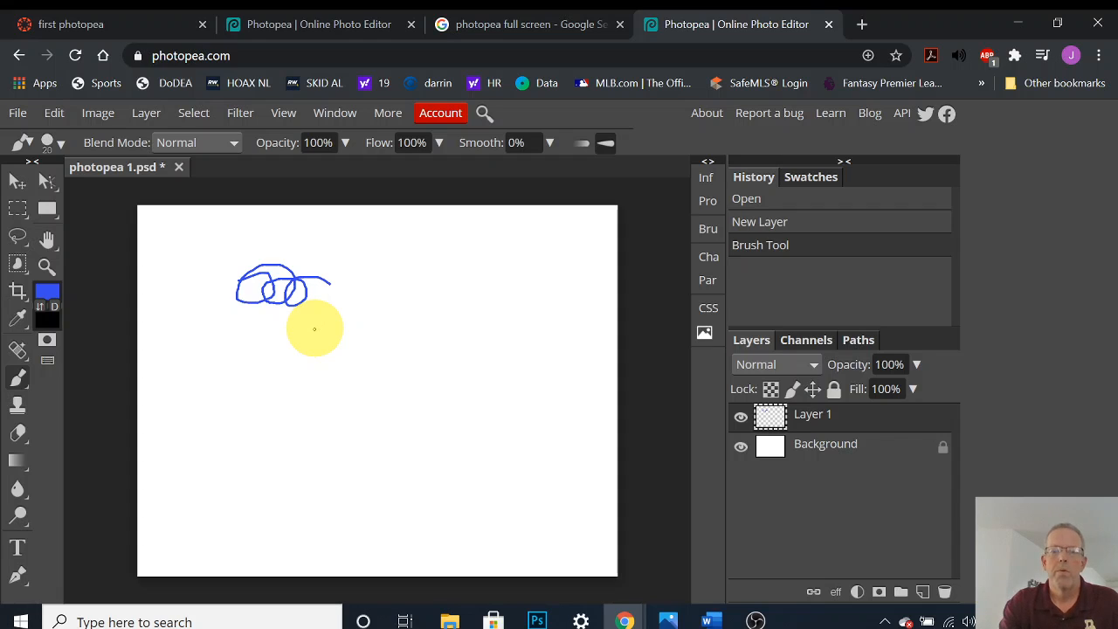
- Enlarge the brush to 900 px and paint a large blue blob across the middle of the canvas
key("bracketright")
key("bracketright")
key("bracketright")
key("bracketright")
key("bracketright")
key("bracketright")
key("bracketright")
key("bracketright")
key("bracketleft")
key("bracketleft")
key("bracketleft")
key("bracketleft")
key("bracketleft")
key("bracketleft")
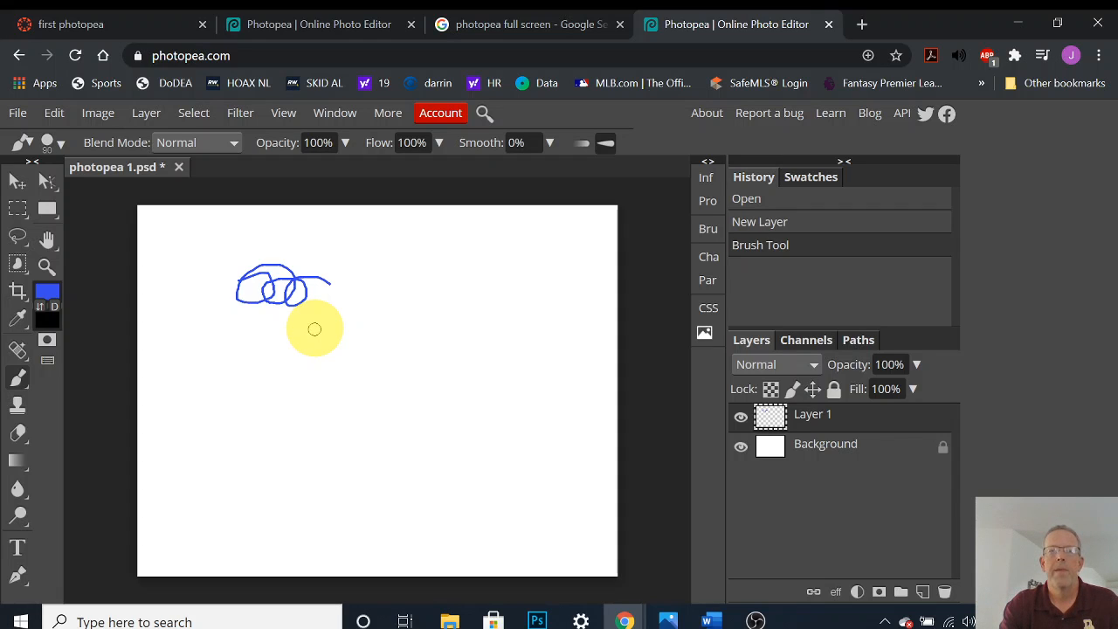
key("bracketright")
key("bracketright")
key("bracketright")
key("bracketright")
key("bracketright")
key("bracketright")
key("bracketright")
key("bracketright")
key("bracketright")
key("bracketright")
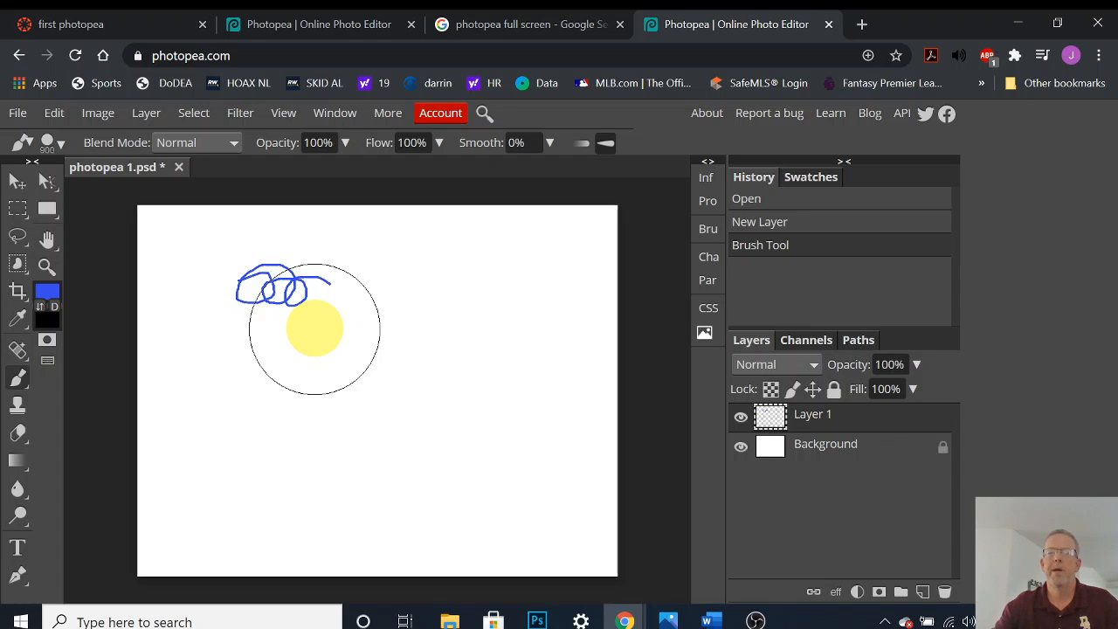
mouse_move(315, 328)
left_mouse_down()
mouse_move(286, 348)
mouse_move(283, 392)
mouse_move(378, 419)
mouse_move(415, 380)
mouse_move(385, 350)
left_mouse_up()
- Reduce the brush to 250 px and paint a short blue stroke near the canvas's upper-right corner
key("bracketleft")
key("bracketleft")
key("bracketleft")
key("bracketleft")
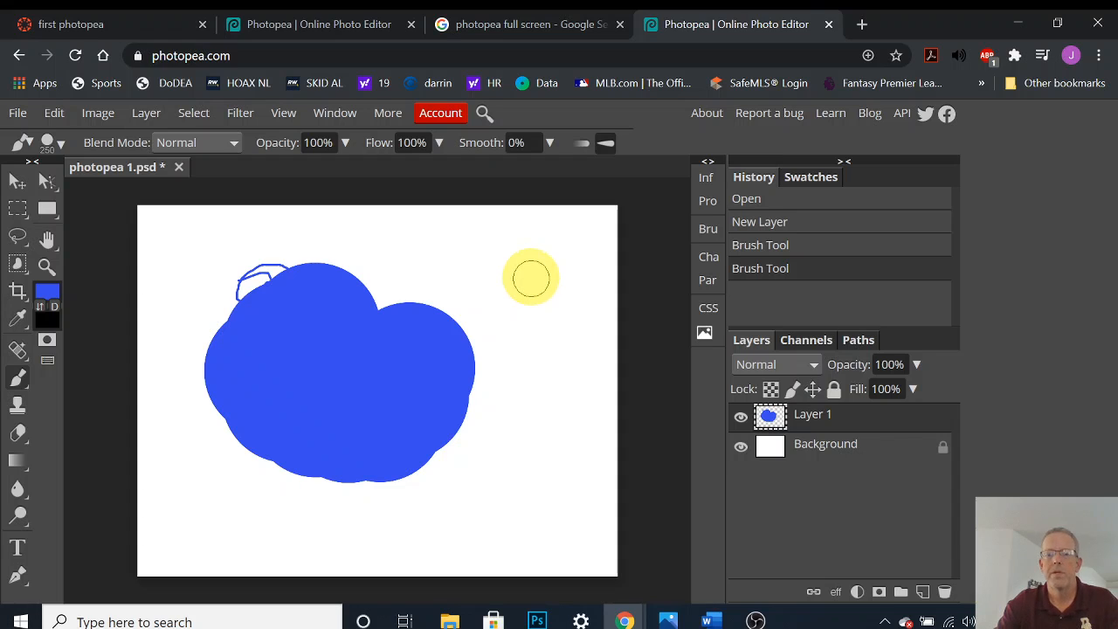
key("bracketleft")
left_click_drag(531, 273, 545, 302)
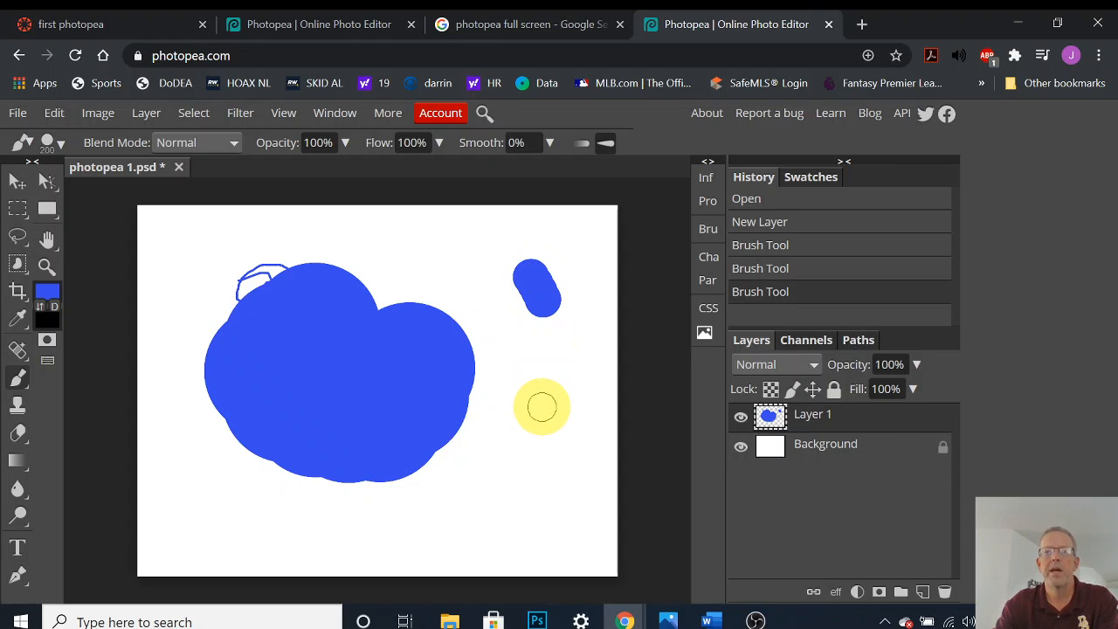
- Reduce the brush to 1 px and draw a thin, narrow loop below the short blue stroke
key("bracketleft")
key("bracketleft")
key("bracketleft")
key("bracketleft")
key("bracketleft")
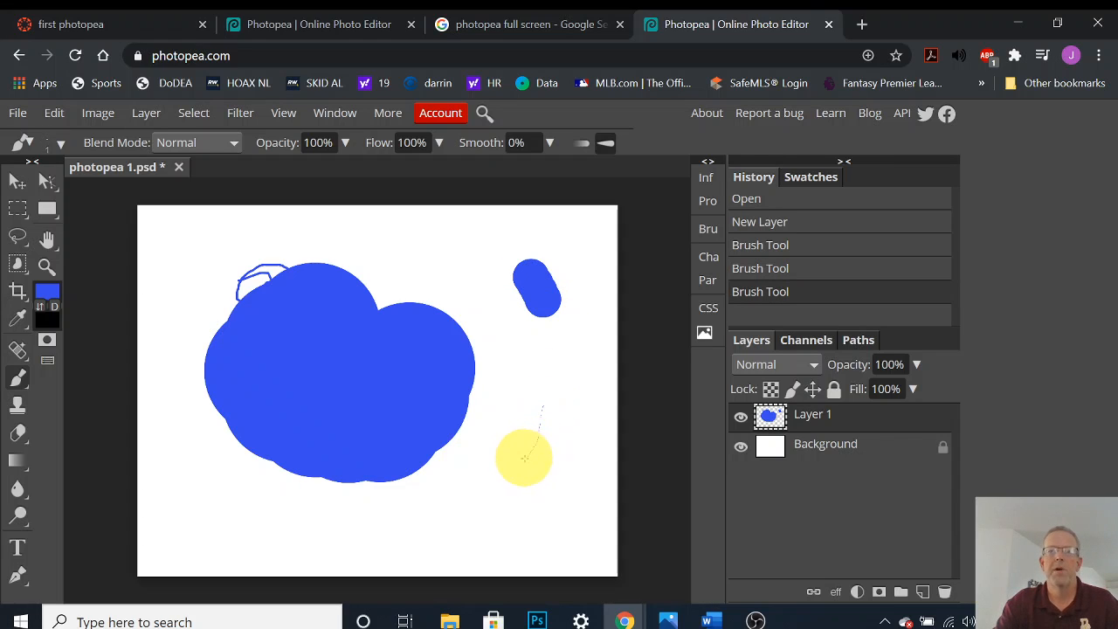
mouse_move(523, 455)
left_mouse_down()
mouse_move(517, 418)
mouse_move(529, 392)
left_mouse_up()
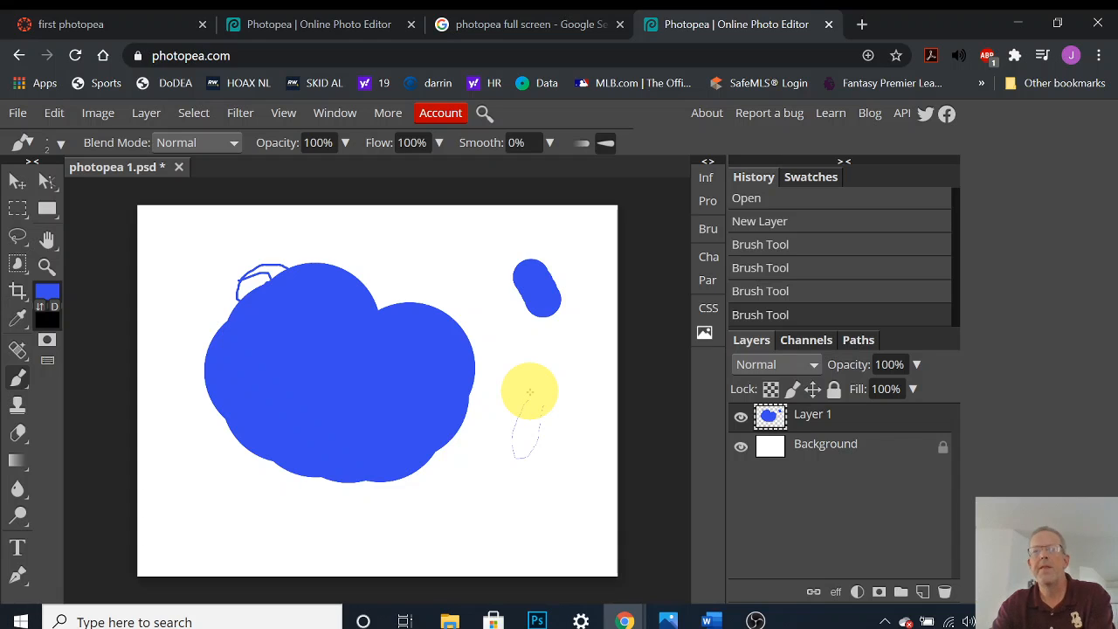
- Enlarge the brush to 125 px and shrink it back to 35 px
key("bracketright")
key("bracketright")
key("bracketright")
key("bracketright")
key("bracketright")
key("bracketright")
key("bracketright")
key("bracketright")
key("bracketright")
key("bracketright")
key("bracketright")
key("bracketright")
key("bracketright")
key("bracketright")
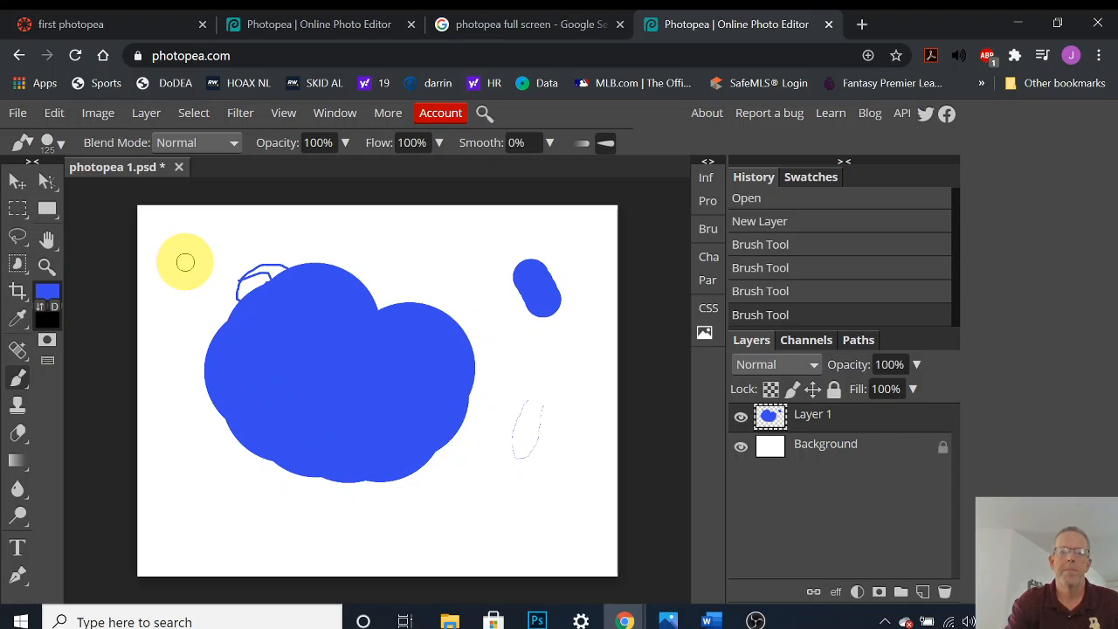
key("bracketleft")
key("bracketleft")
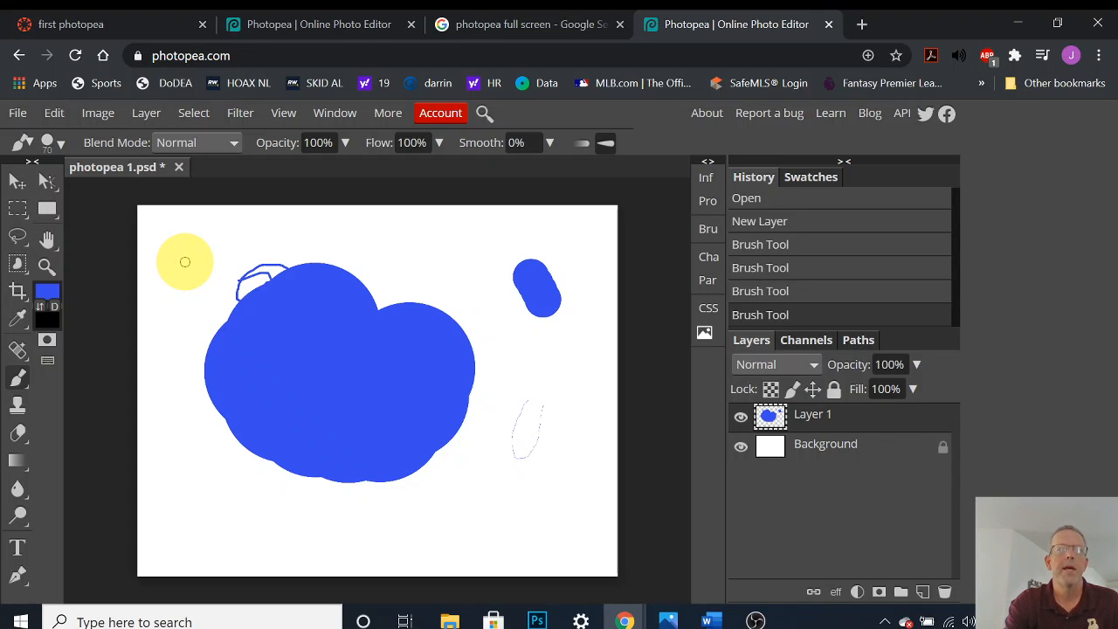
key("bracketleft")
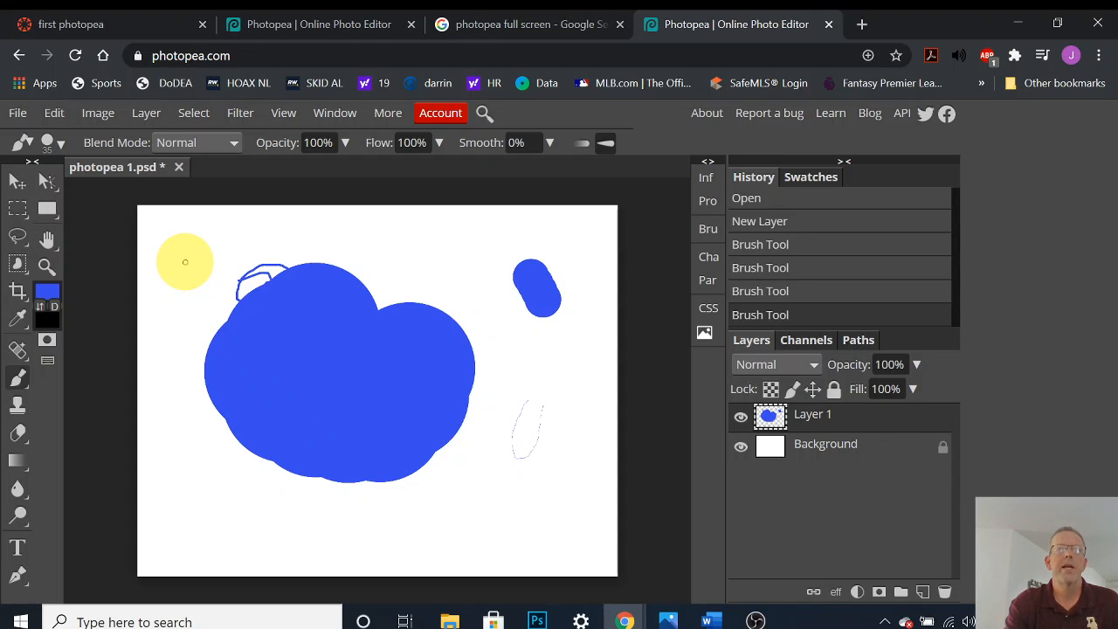
- Set the brush size to 539 px and paint a thick blue stroke between the large blob and the short stroke
left_click(61, 151)
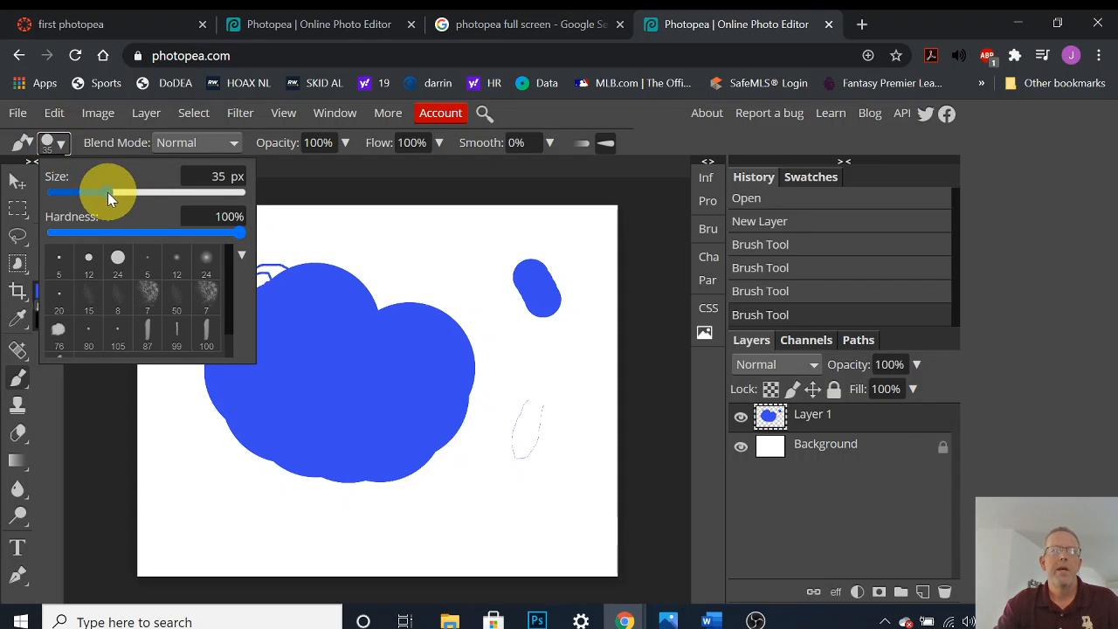
left_click_drag(107, 192, 200, 191)
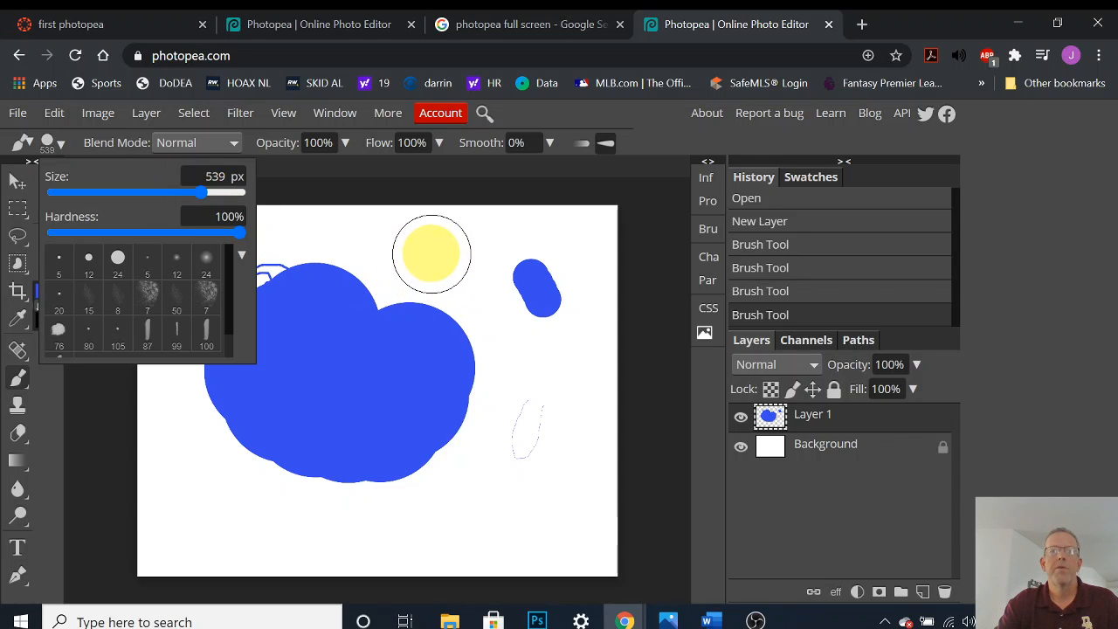
mouse_move(432, 253)
left_mouse_down()
mouse_move(474, 274)
mouse_move(449, 292)
left_mouse_up()
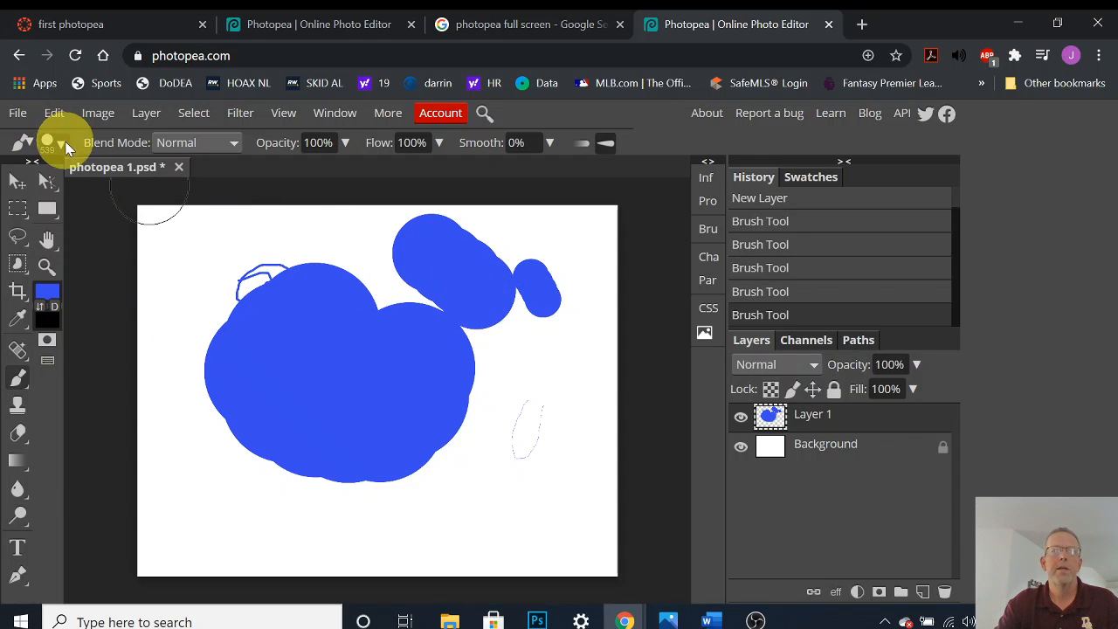
- Set the brush size to 69 px and paint a straight diagonal blue stroke across the thin narrow loop
left_click(63, 144)
left_click(128, 190)
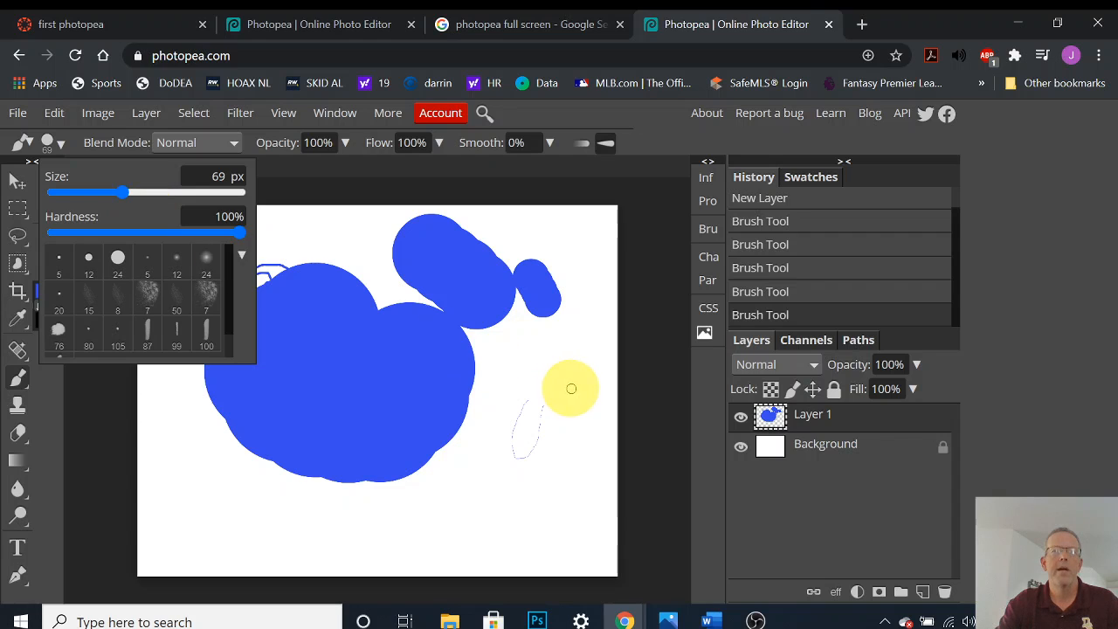
left_click_drag(548, 389, 495, 478)
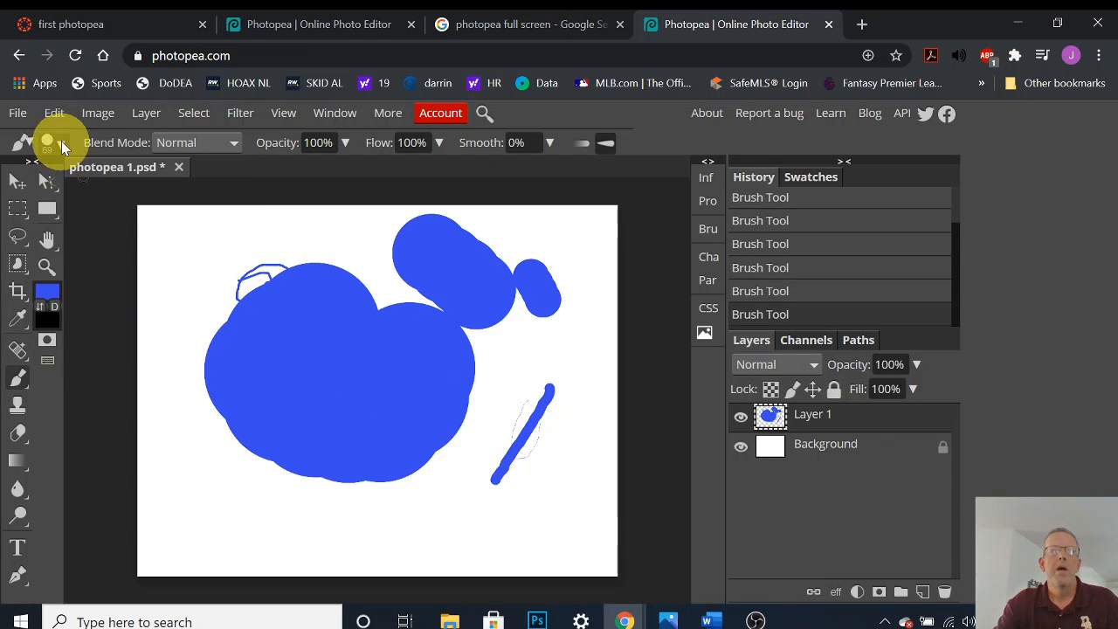
- Choose the first textured 7 px brush preset and draw a thin blue zigzag line below the large blob
left_click(62, 145)
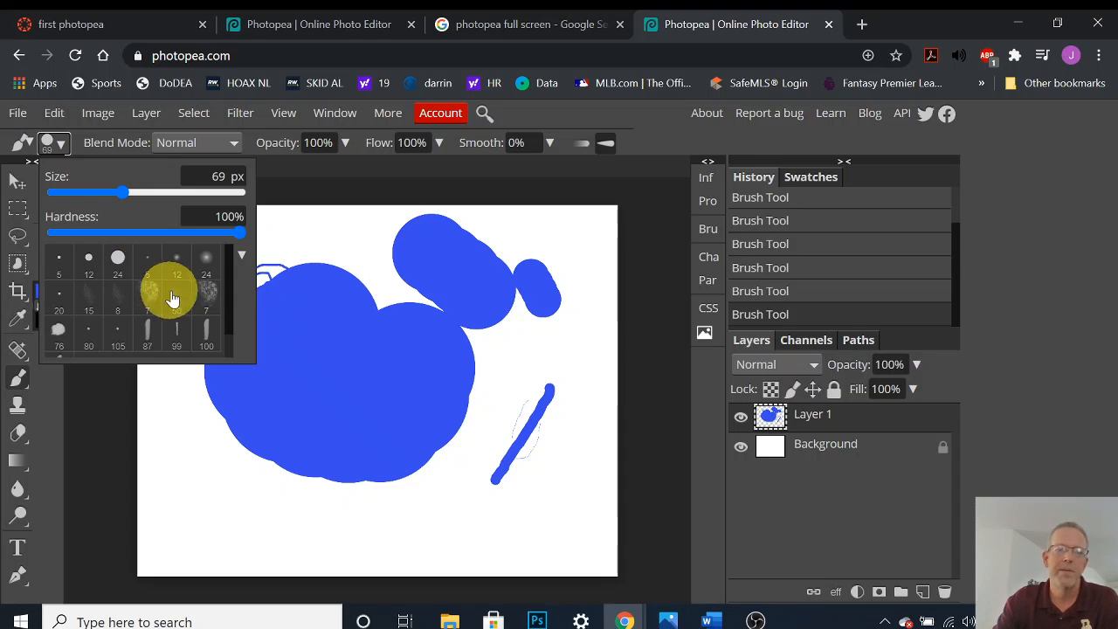
left_click_drag(230, 292, 234, 329)
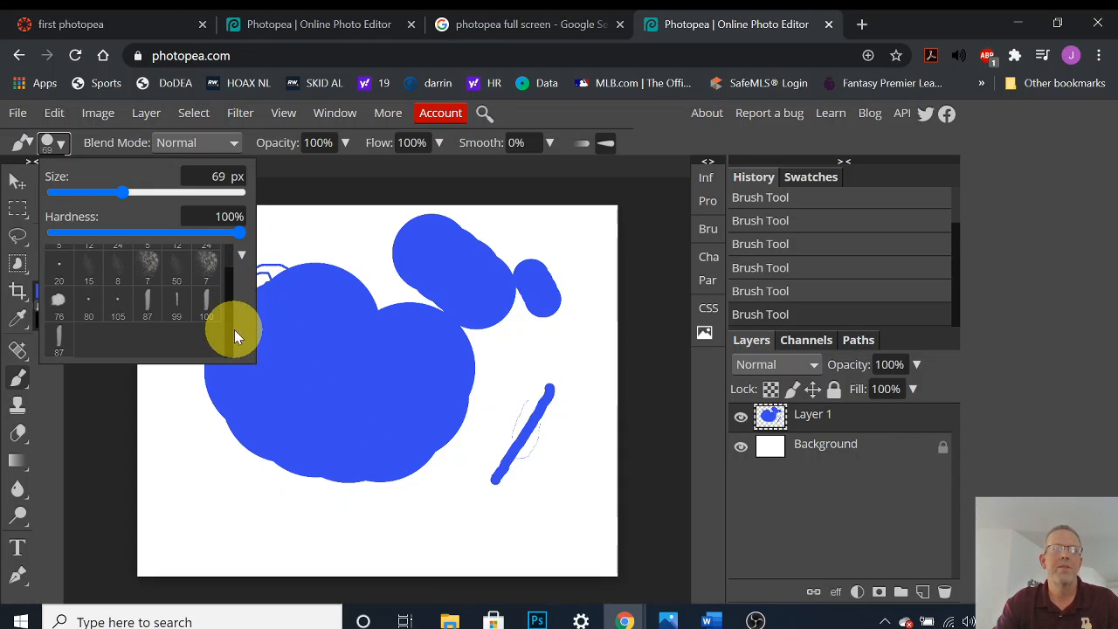
left_click(146, 261)
mouse_move(207, 502)
left_mouse_down()
mouse_move(282, 532)
mouse_move(337, 519)
left_mouse_up()
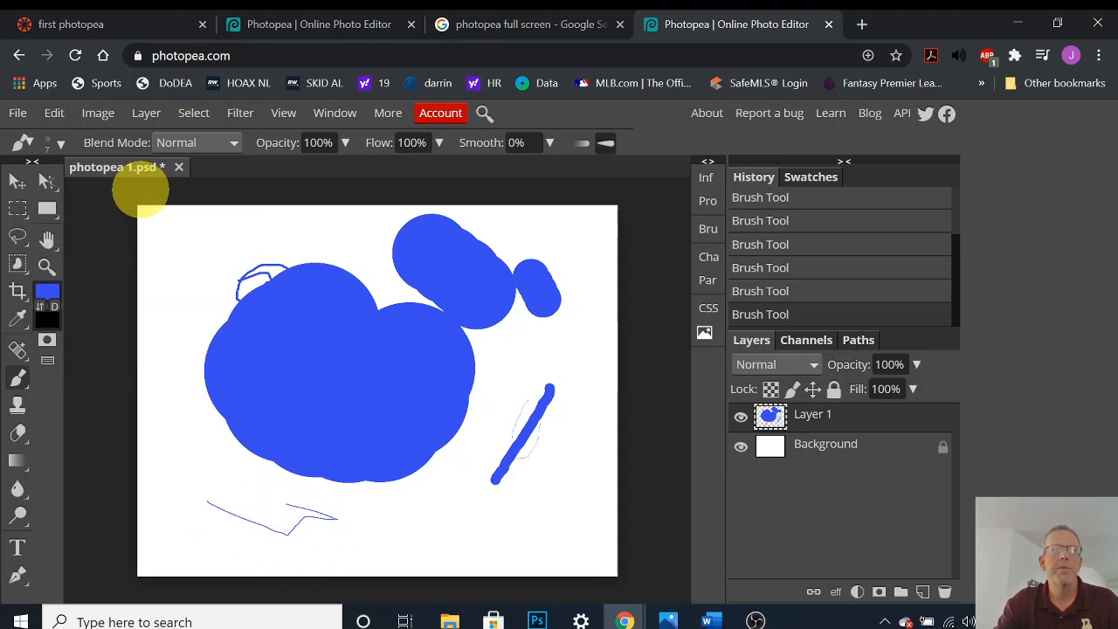
- Enlarge the textured brush to 127 px and paint an angular blue stroke between the large blob and the diagonal stroke
left_click(67, 143)
left_click_drag(128, 189, 139, 194)
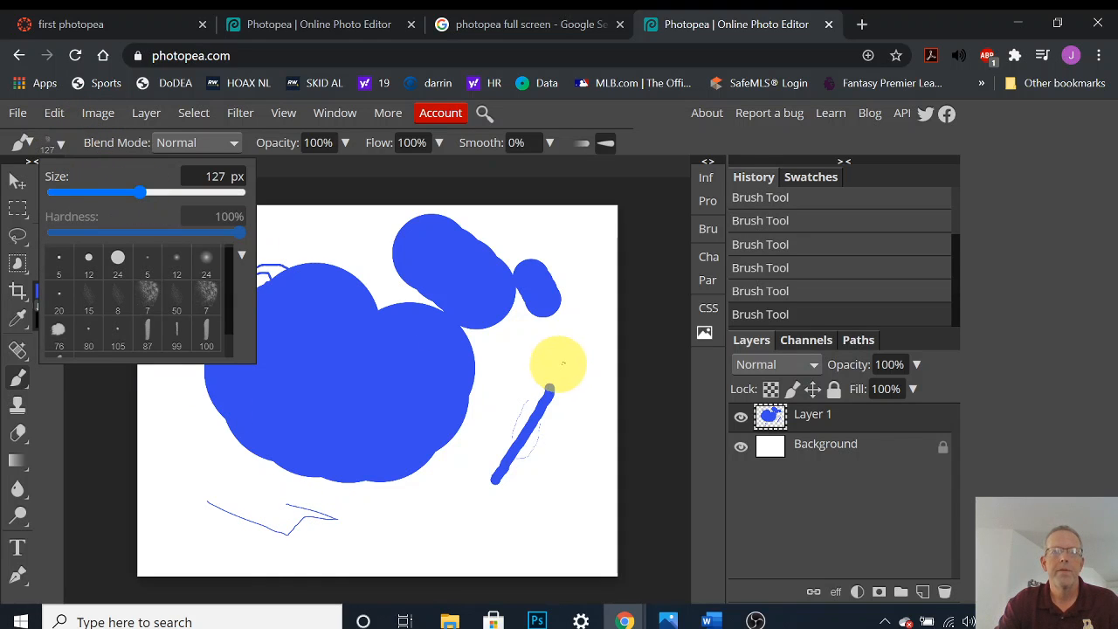
mouse_move(540, 351)
left_mouse_down()
mouse_move(497, 346)
mouse_move(499, 385)
mouse_move(461, 492)
mouse_move(503, 512)
left_mouse_up()
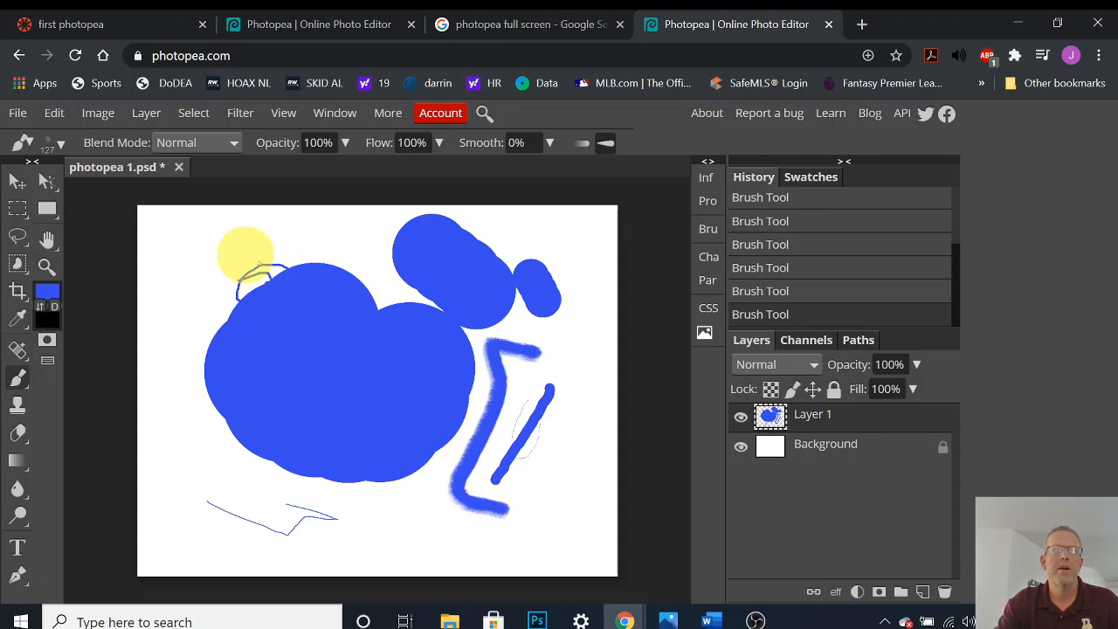
- Choose the second textured 7 px brush preset, set its size to 181 px and paint a wavy blue stroke below the large blob
left_click(63, 142)
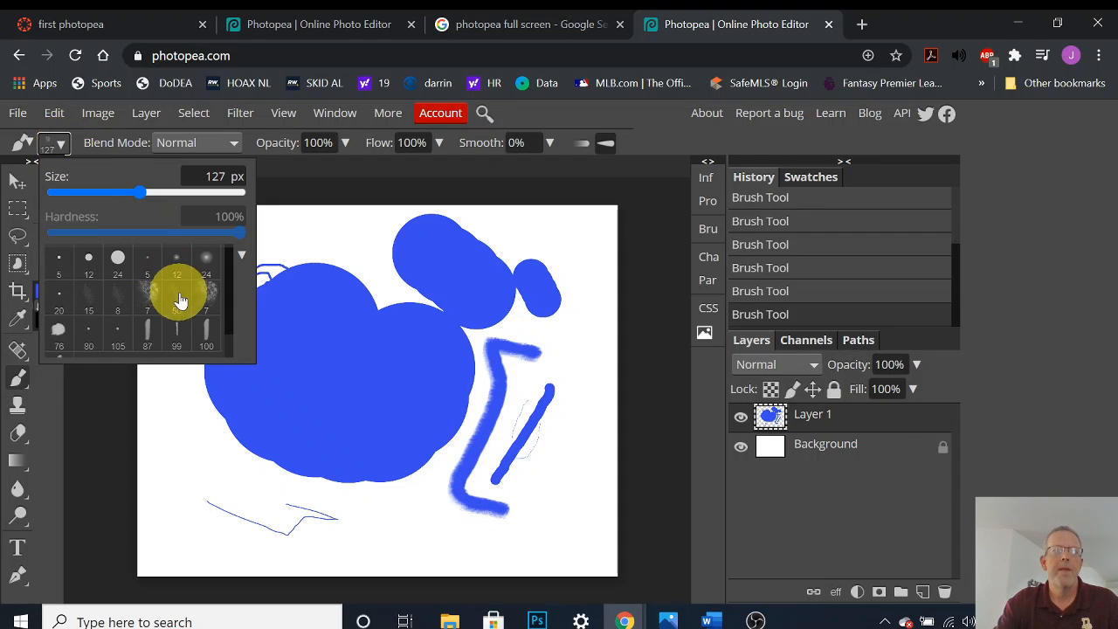
left_click(208, 299)
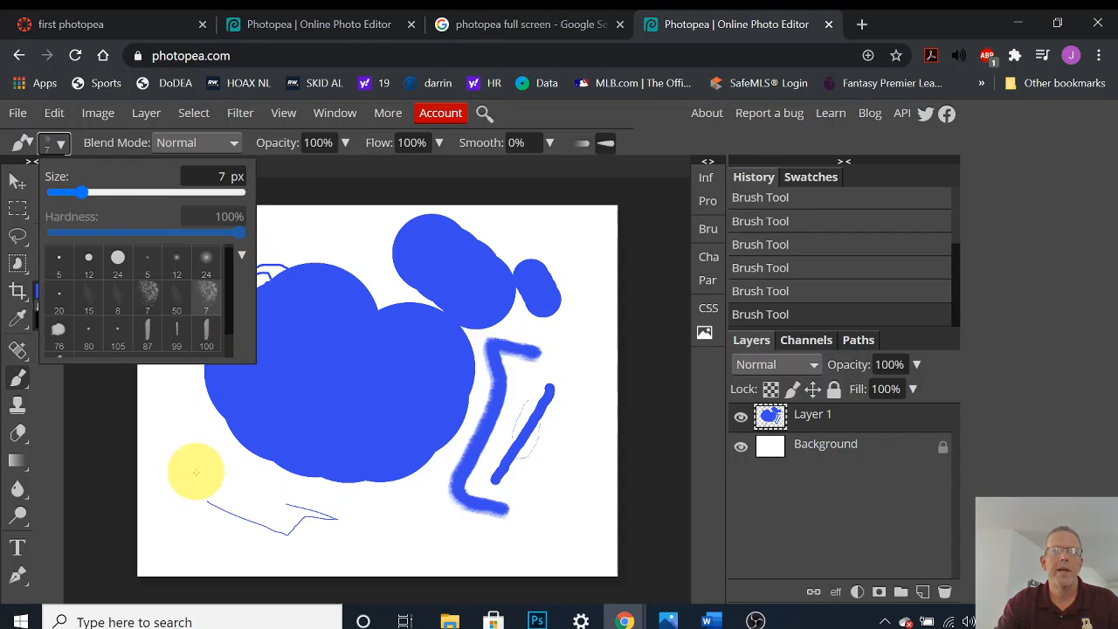
left_click(152, 192)
mouse_move(205, 467)
left_mouse_down()
mouse_move(266, 508)
mouse_move(343, 518)
mouse_move(358, 543)
mouse_move(397, 522)
left_mouse_up()
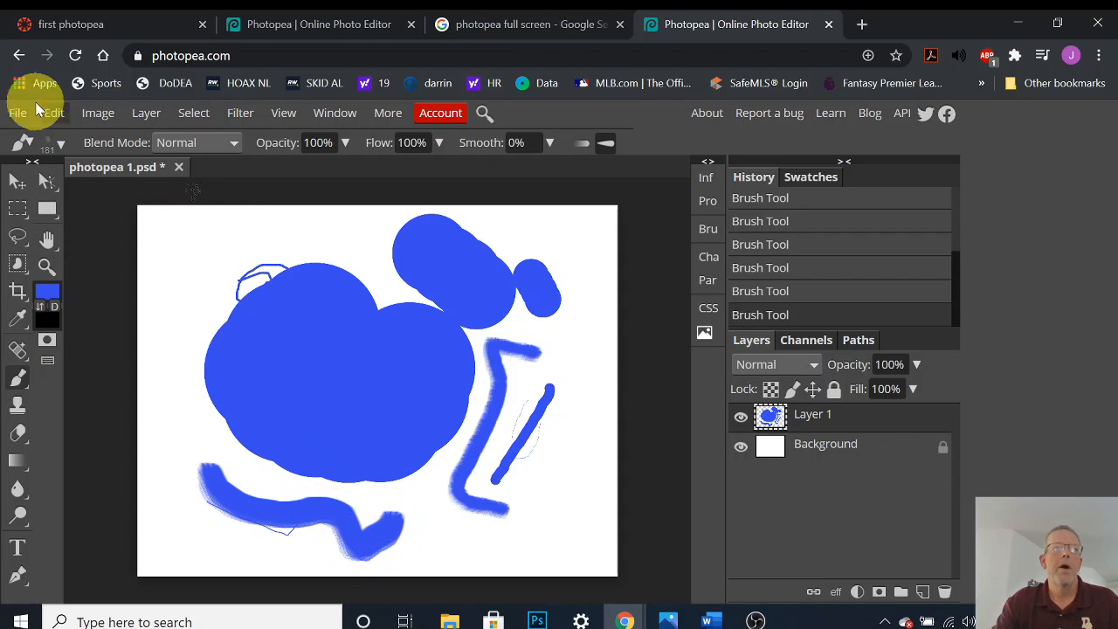
- Choose the hard round 24 px brush and draw a thin blue line ending in a small loop along the canvas's left side
left_click(62, 145)
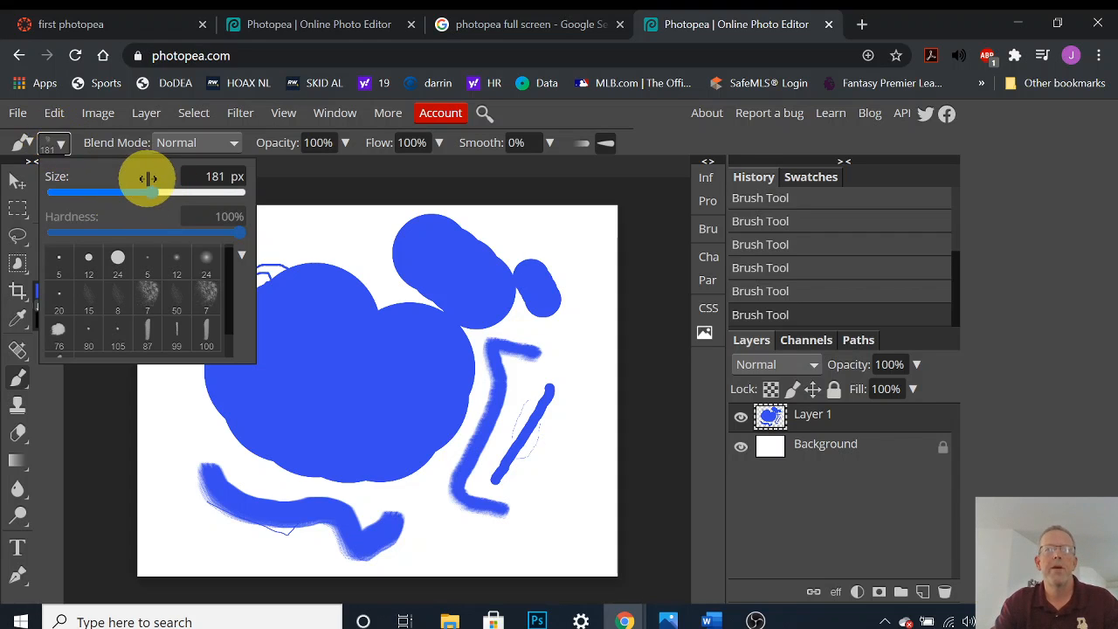
left_click_drag(155, 194, 103, 188)
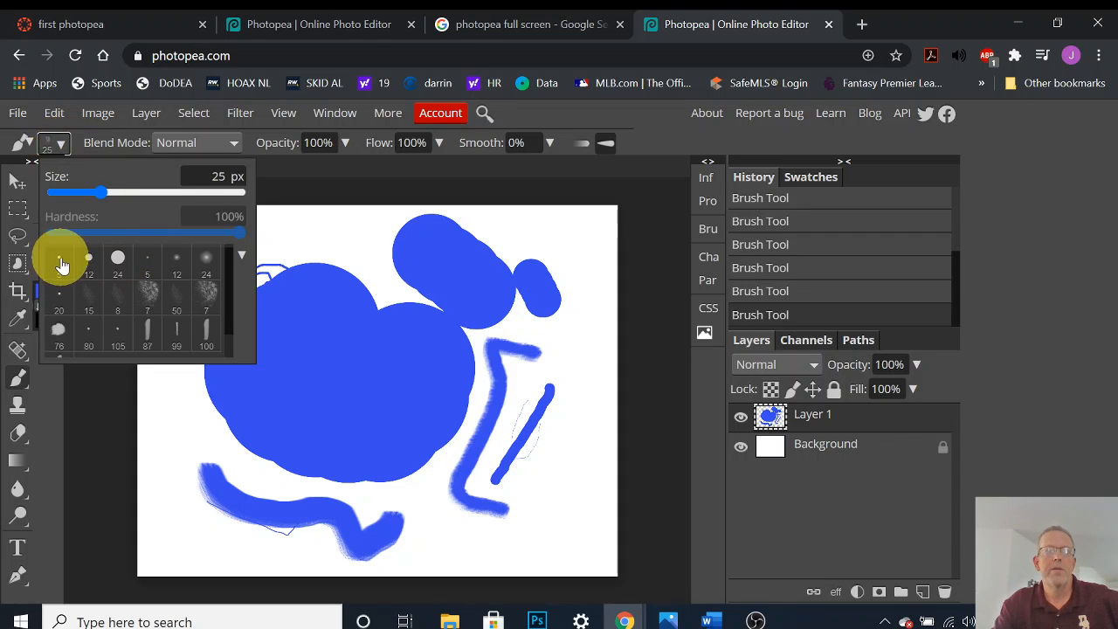
left_click(117, 261)
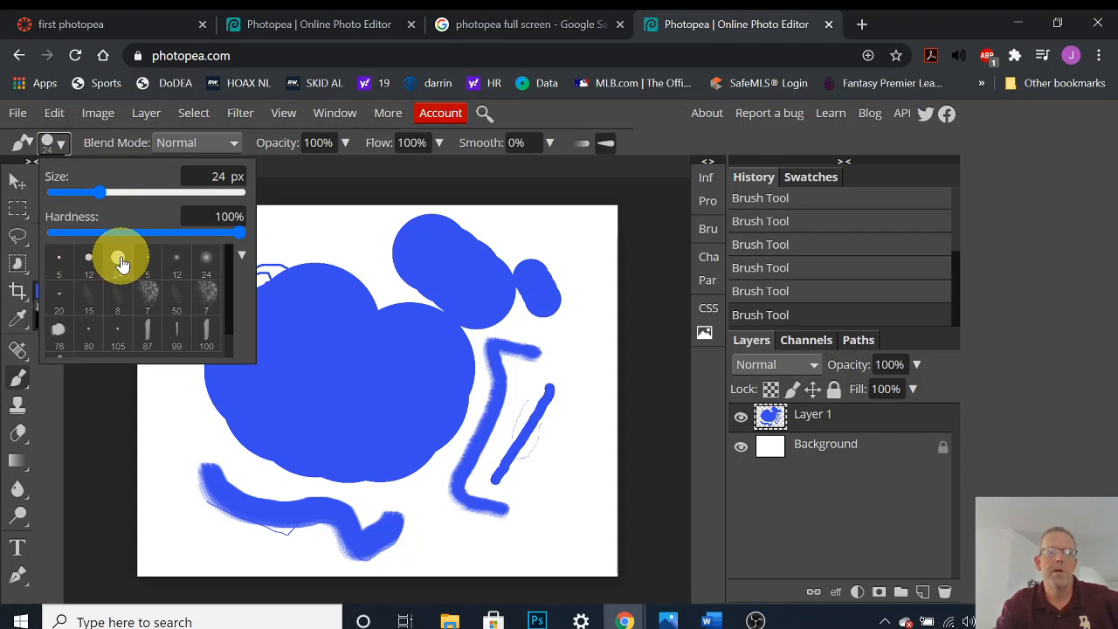
left_click(180, 411)
mouse_move(181, 409)
left_mouse_down()
mouse_move(171, 439)
mouse_move(187, 433)
mouse_move(167, 385)
mouse_move(196, 259)
left_mouse_up()
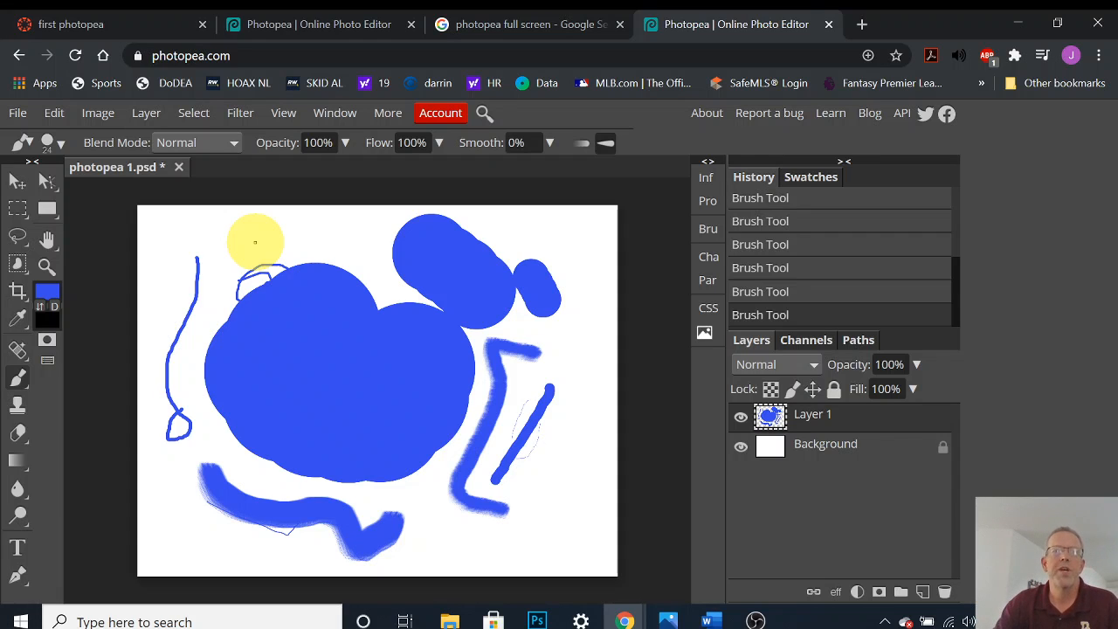
left_click(46, 295)
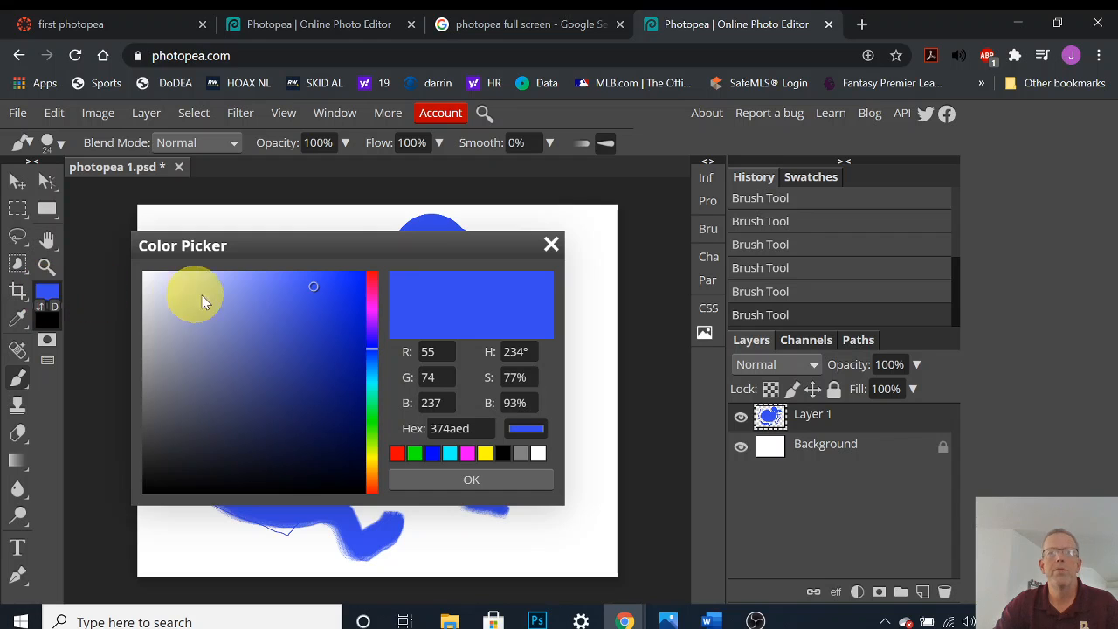
left_click(374, 283)
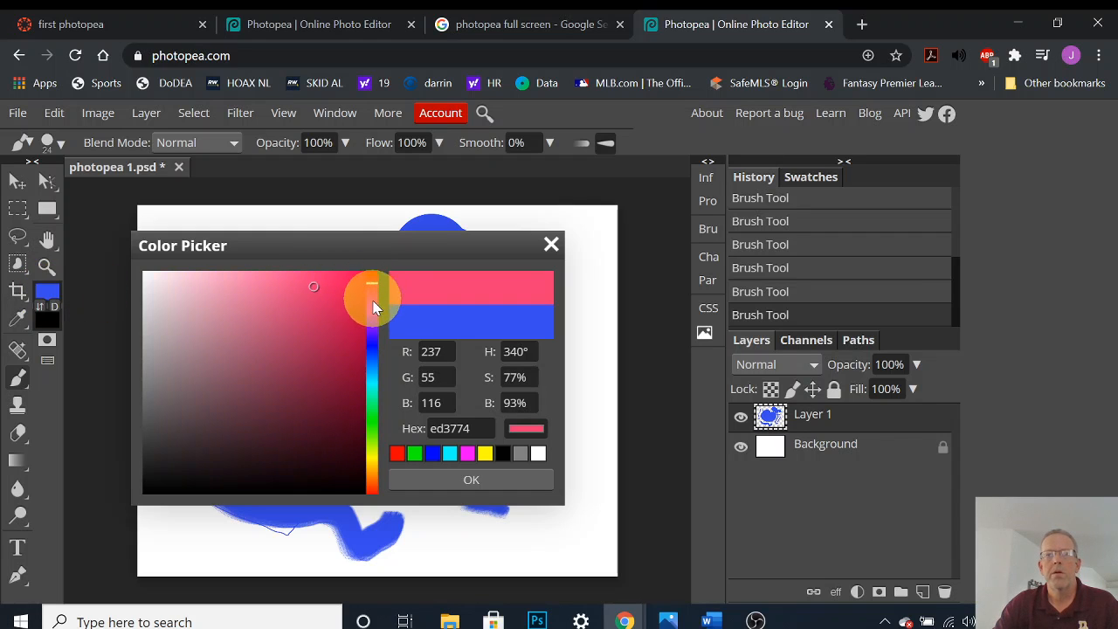
left_click(373, 412)
left_click_drag(370, 354, 371, 323)
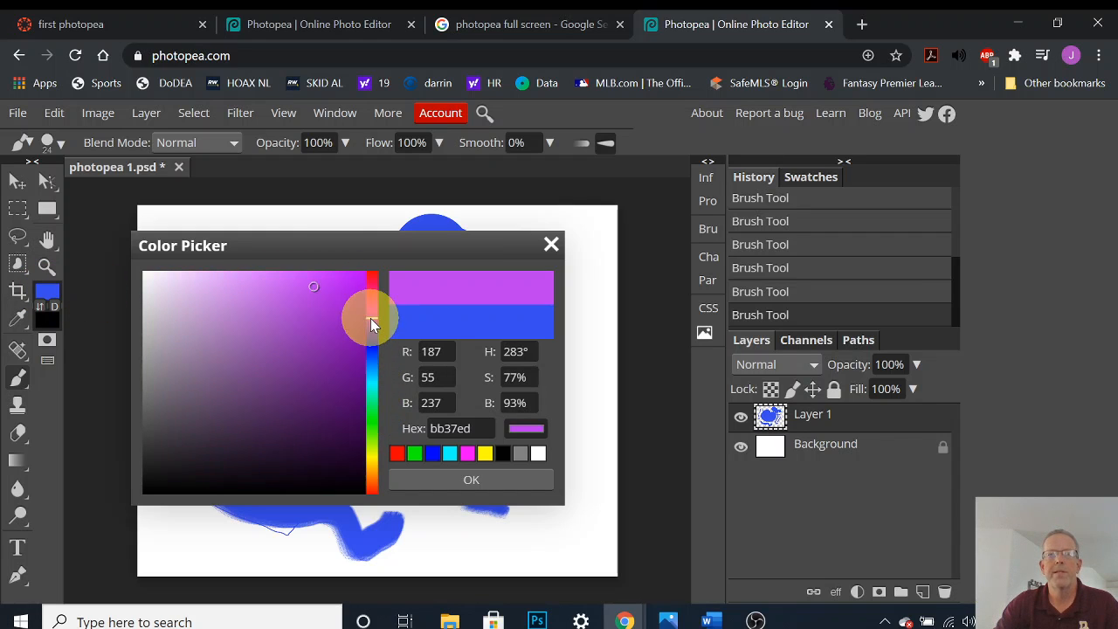
left_click_drag(371, 362, 373, 394)
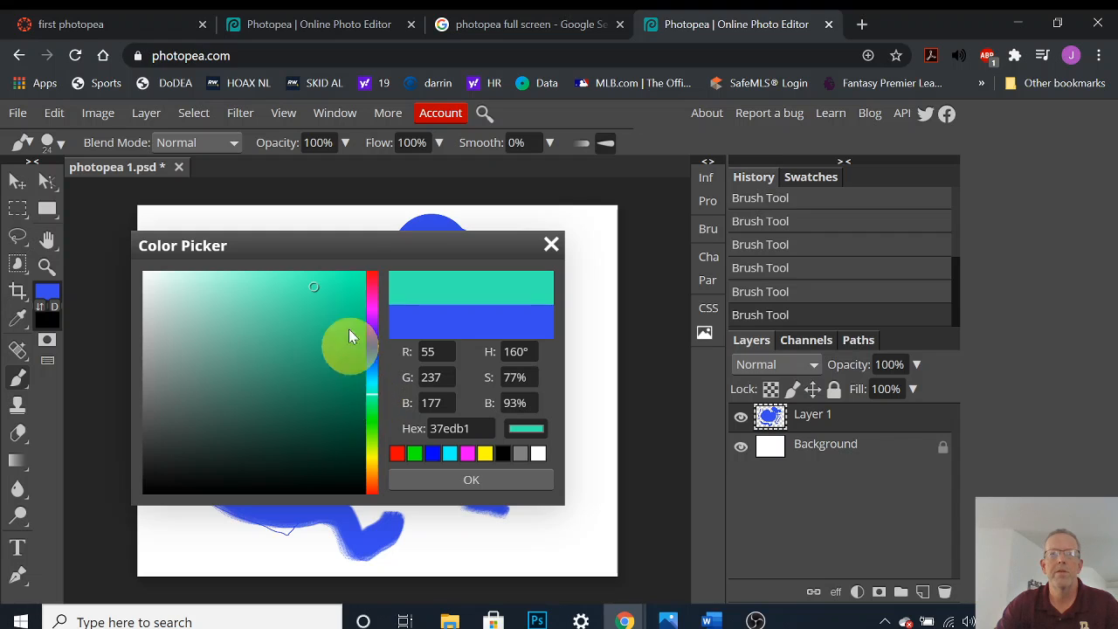
mouse_move(349, 277)
left_mouse_down()
mouse_move(249, 289)
mouse_move(203, 390)
left_mouse_up()
mouse_move(270, 387)
left_mouse_down()
mouse_move(315, 337)
mouse_move(314, 309)
mouse_move(352, 288)
mouse_move(357, 309)
left_mouse_up()
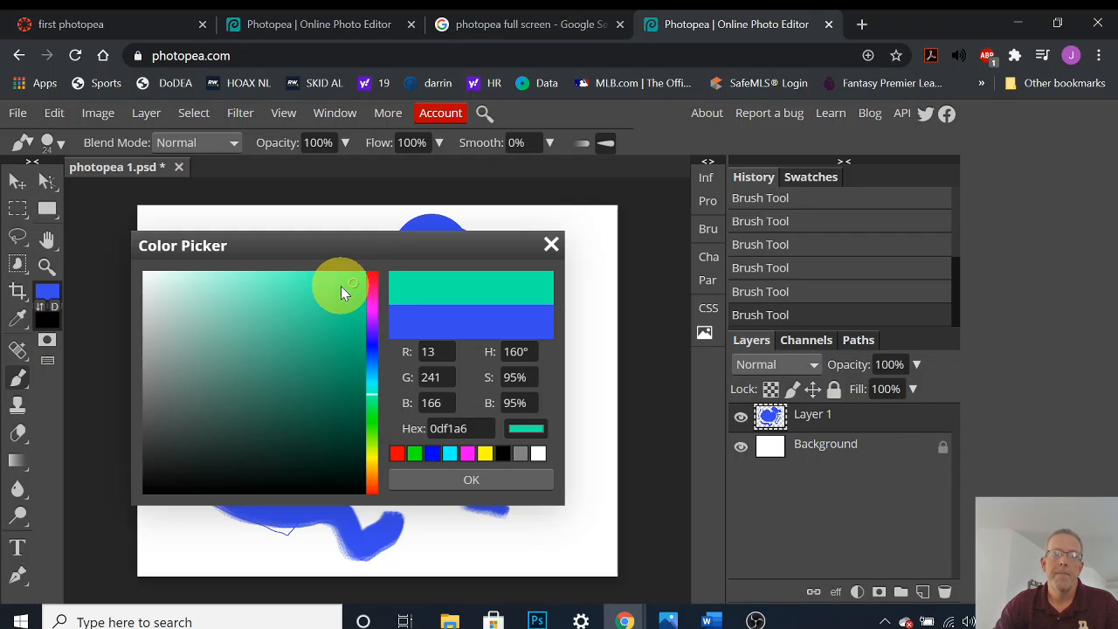
left_click(551, 245)
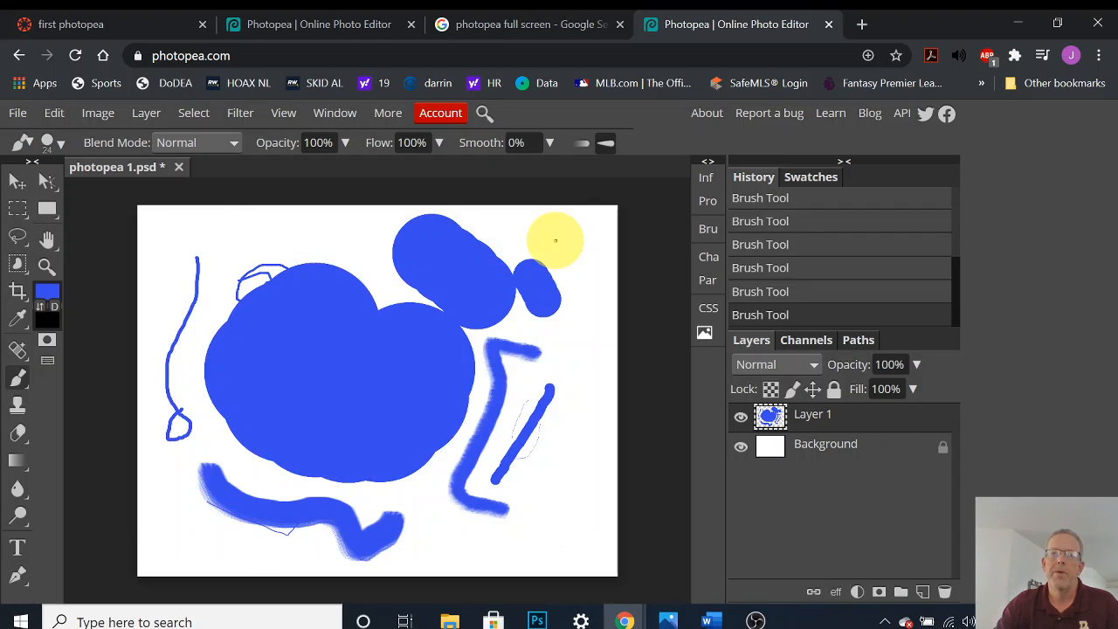
- Paint a short, thin blue line above the large blob
left_click_drag(361, 253, 288, 236)
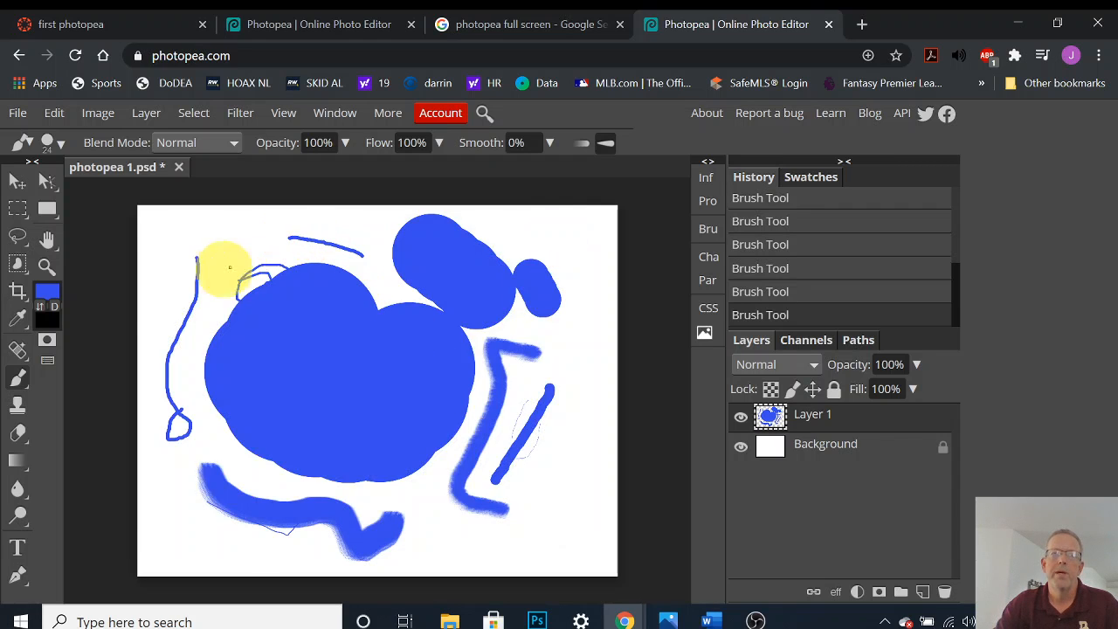
- Set the foreground colour to green 14f074 and draw a thin looped line near the canvas's right edge
left_click(46, 291)
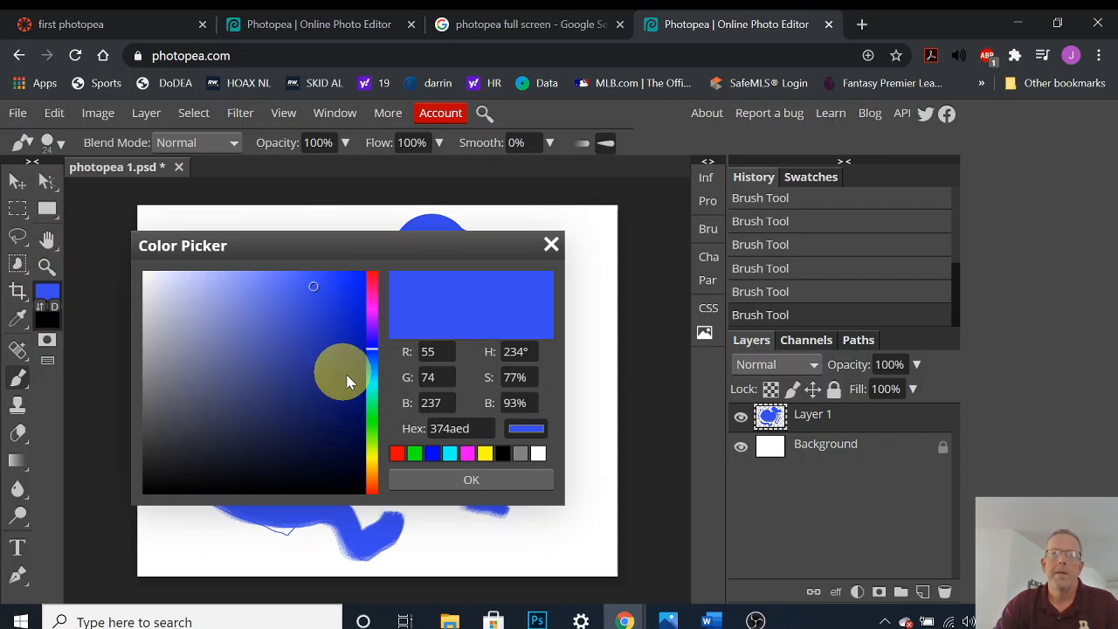
left_click(371, 405)
left_click_drag(326, 310, 346, 284)
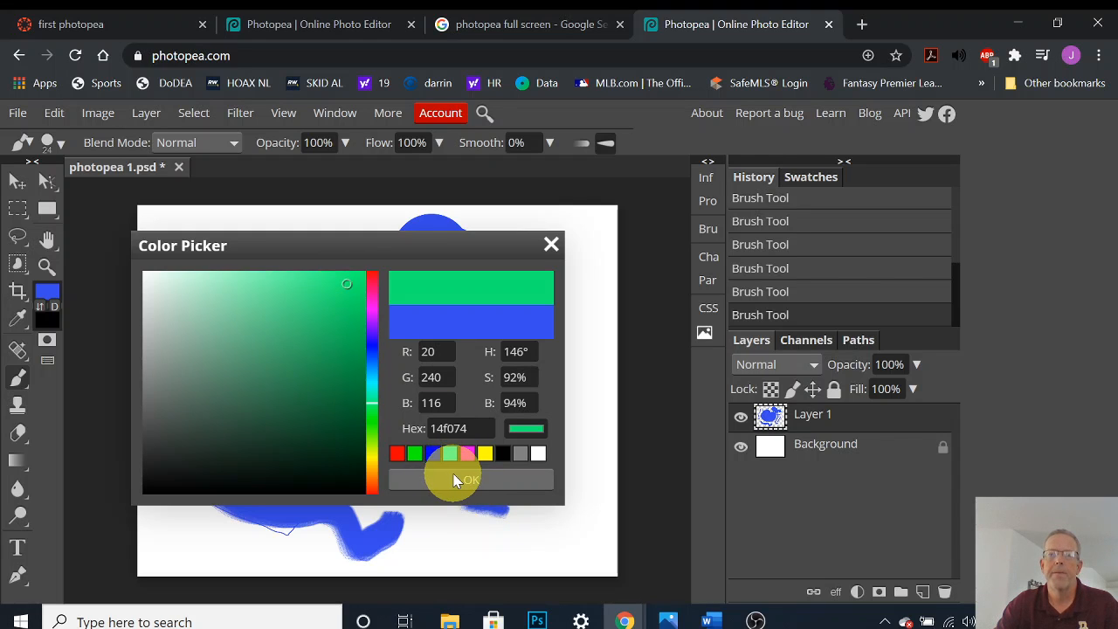
left_click(450, 476)
mouse_move(582, 333)
left_mouse_down()
mouse_move(553, 354)
mouse_move(555, 383)
mouse_move(587, 305)
mouse_move(588, 271)
mouse_move(557, 246)
left_mouse_up()
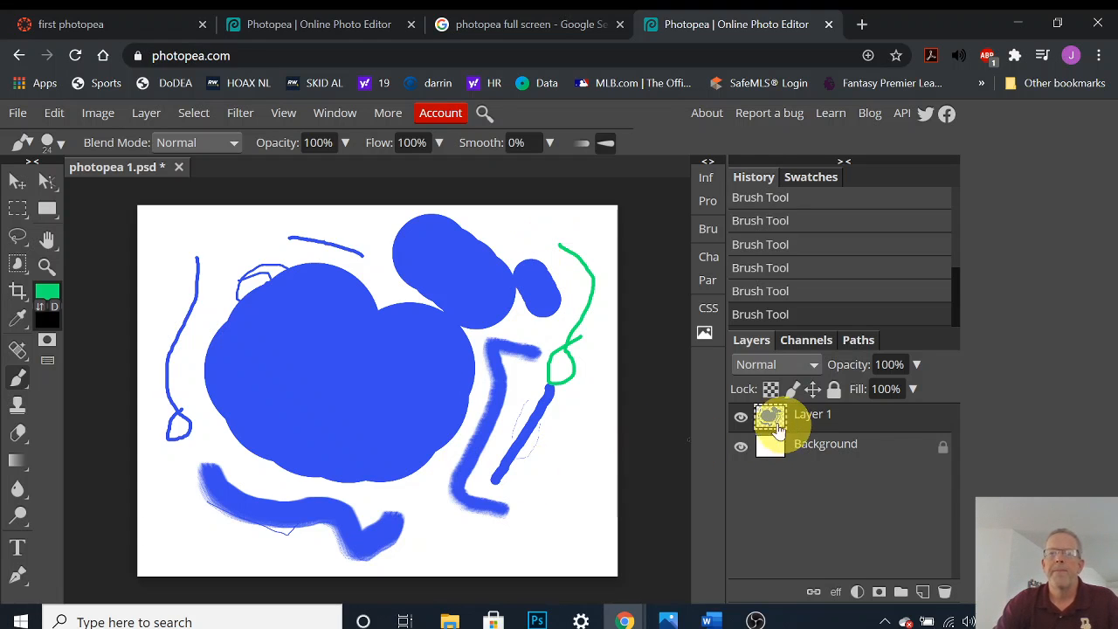
- Add a new layer above Layer 1 and paint a looping green stroke over the large blue blob with a 90 px brush
left_click(924, 595)
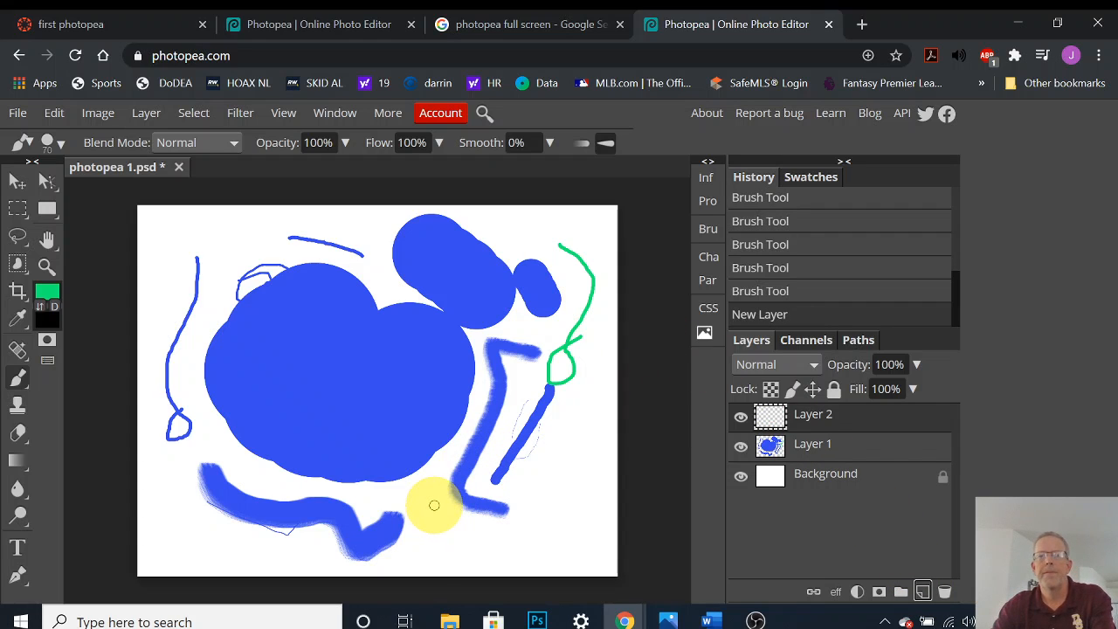
mouse_move(432, 507)
left_mouse_down()
mouse_move(428, 423)
mouse_move(390, 348)
mouse_move(316, 316)
mouse_move(258, 325)
mouse_move(285, 392)
mouse_move(337, 368)
mouse_move(403, 298)
mouse_move(517, 301)
mouse_move(456, 345)
mouse_move(348, 355)
mouse_move(322, 410)
mouse_move(435, 427)
mouse_move(386, 326)
mouse_move(313, 282)
mouse_move(326, 244)
mouse_move(381, 262)
left_mouse_up()
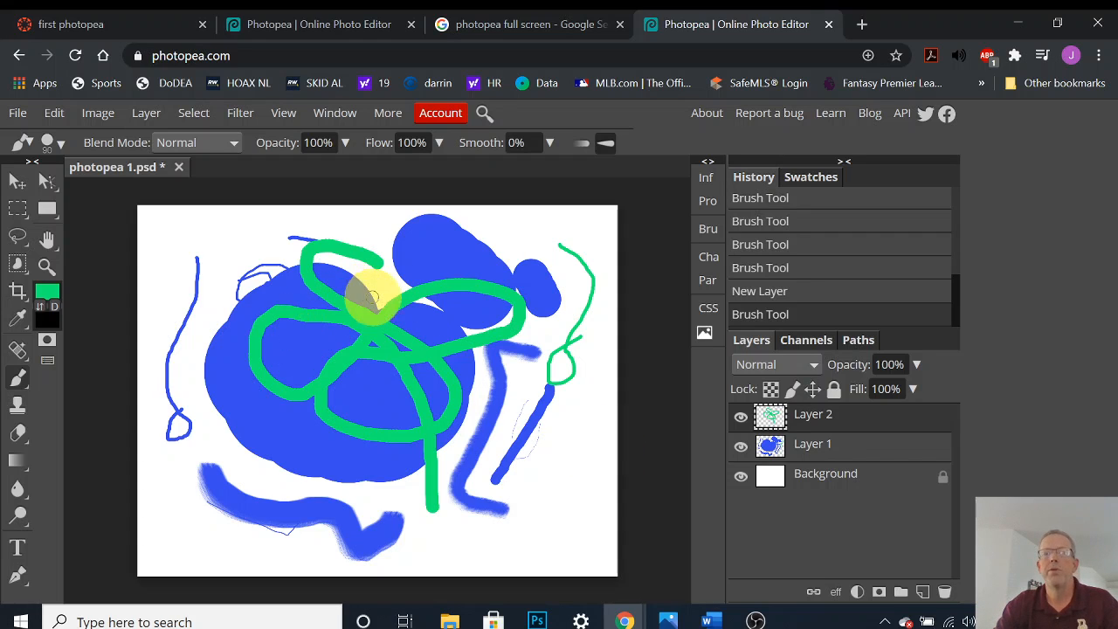
- Move Layer 1 above Layer 2 in the layer stack and return it below Layer 2
left_click(816, 449)
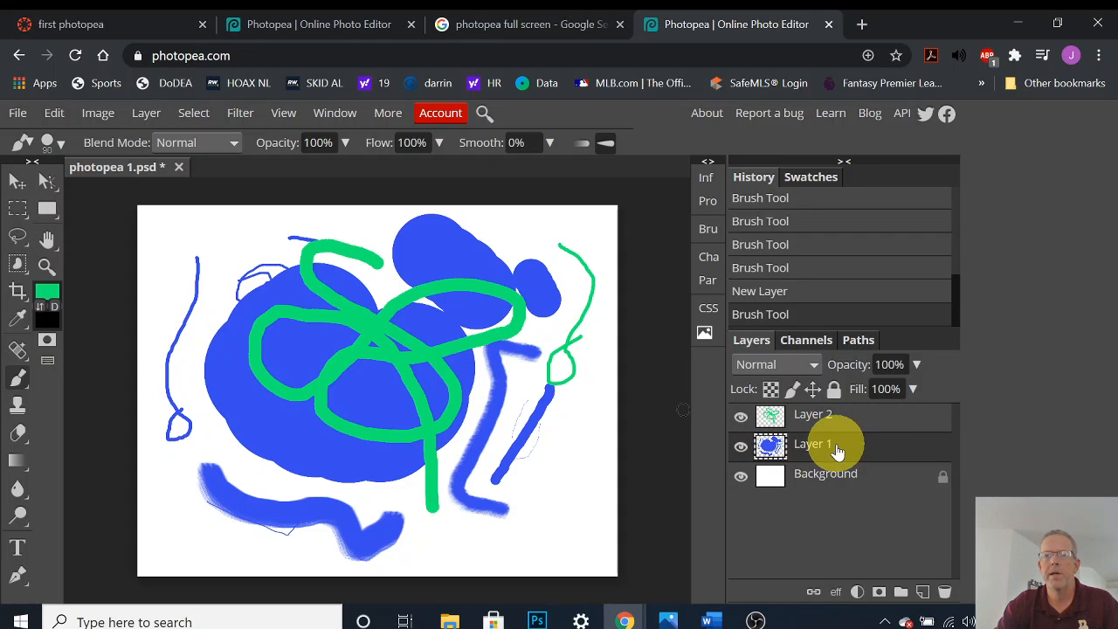
left_click_drag(835, 449, 834, 423)
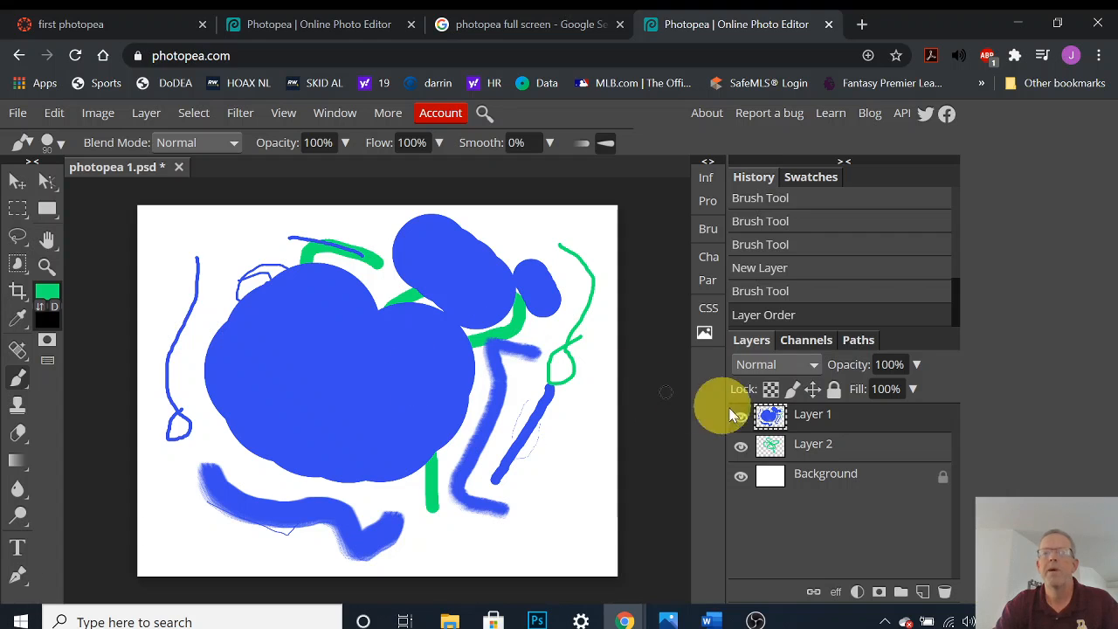
left_click_drag(852, 428, 853, 458)
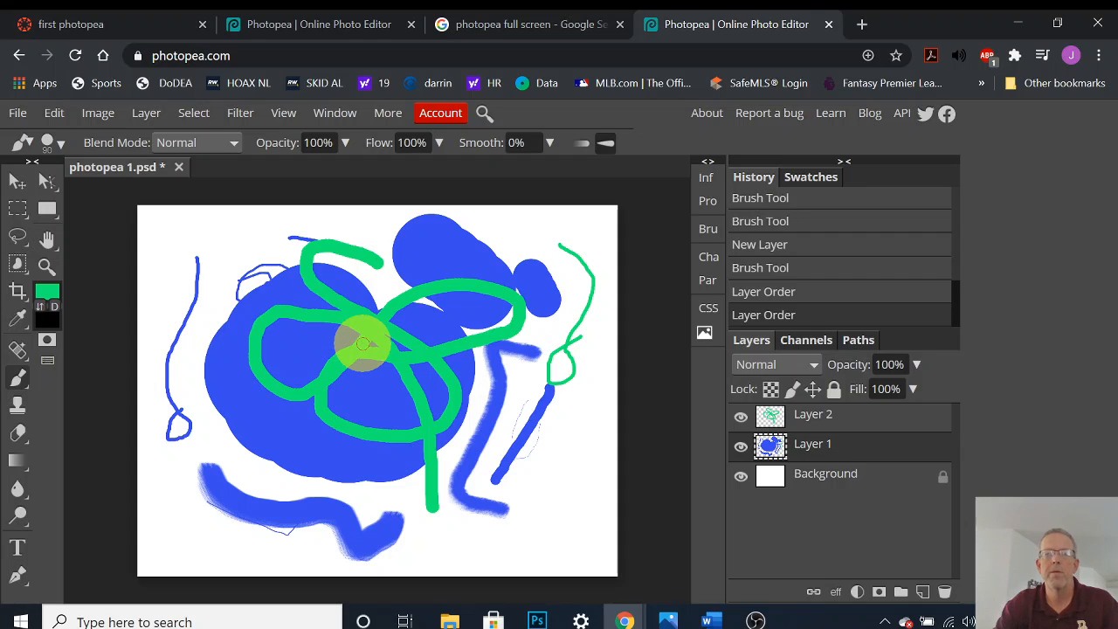
- With the Move tool, shift Layer 1's artwork slightly up and left, and shift Layer 2's green loops to the left
left_click(19, 183)
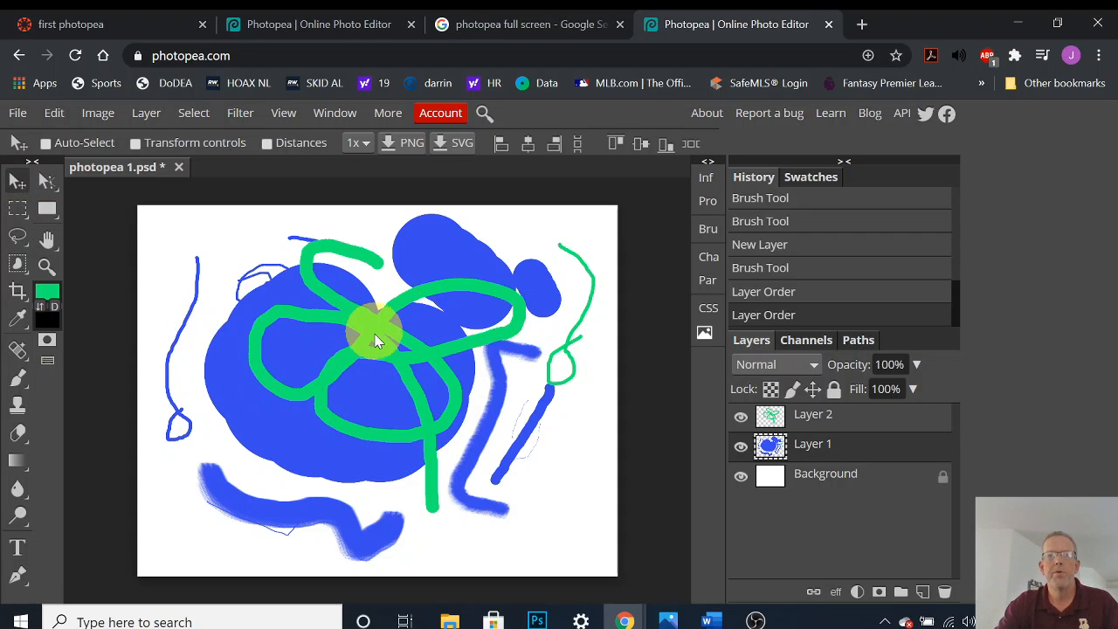
left_click_drag(373, 332, 463, 366)
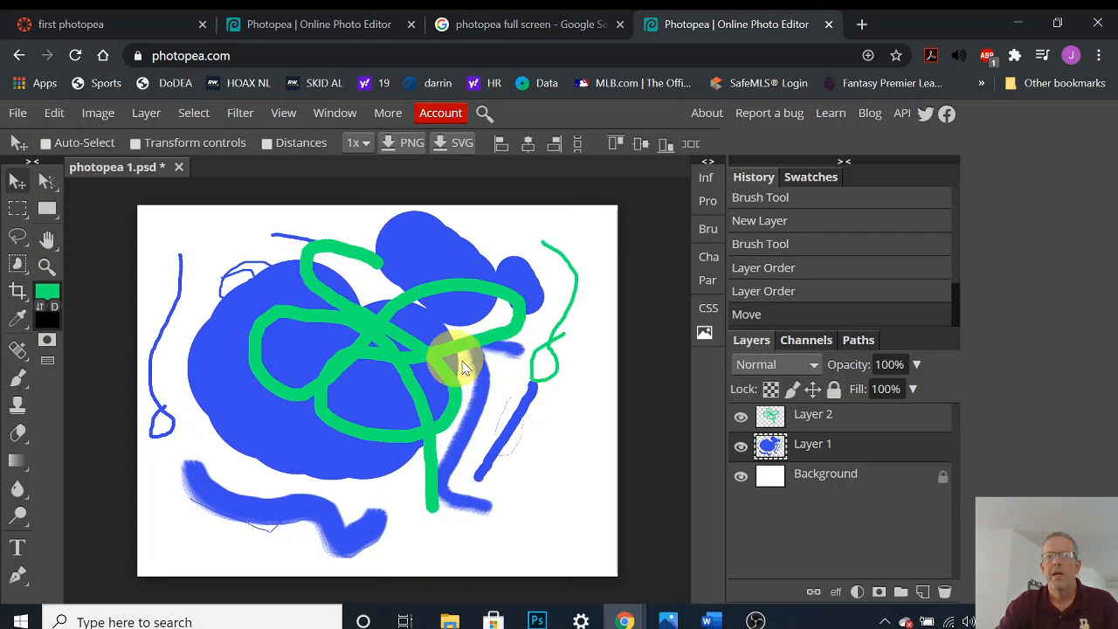
left_click(854, 421)
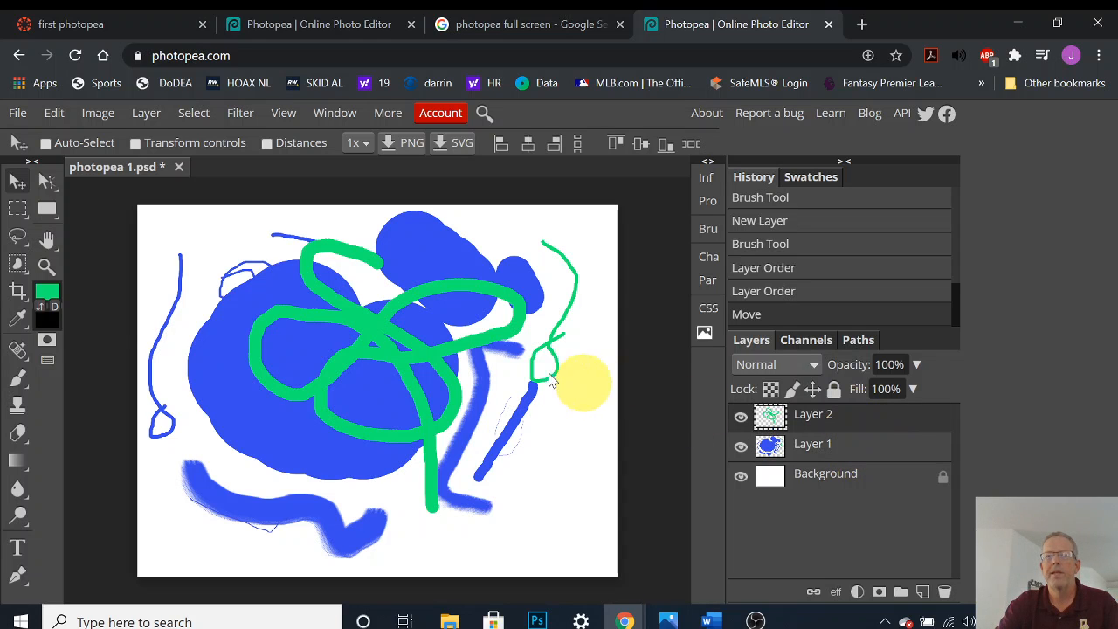
mouse_move(386, 323)
left_mouse_down()
mouse_move(358, 338)
mouse_move(424, 387)
mouse_move(376, 300)
mouse_move(338, 375)
mouse_move(352, 306)
mouse_move(351, 349)
mouse_move(347, 331)
left_mouse_up()
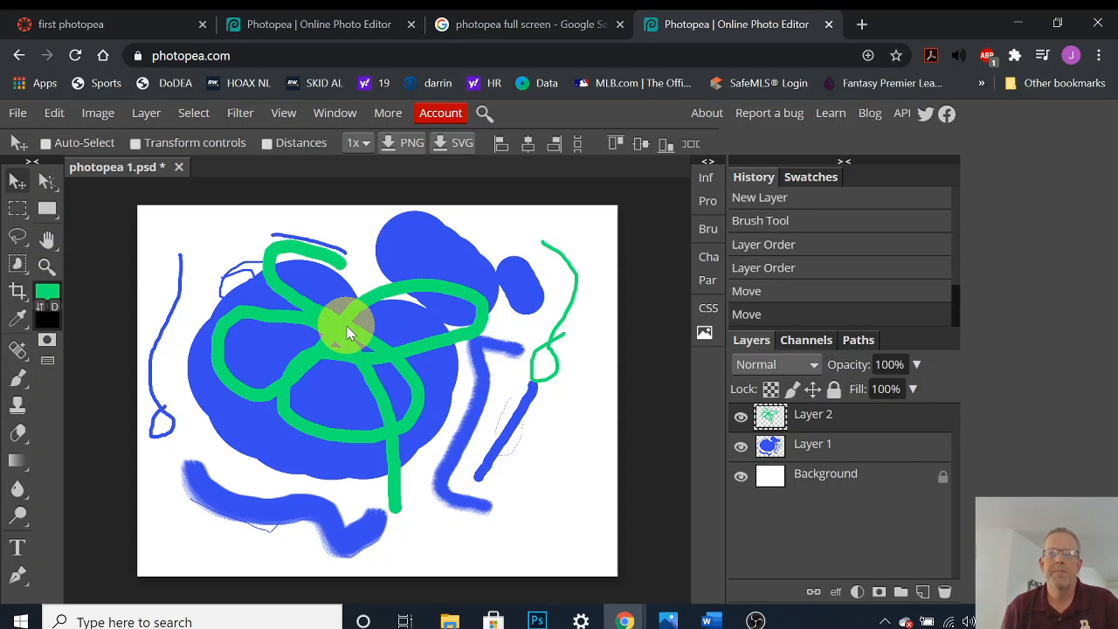
mouse_move(346, 332)
left_mouse_down()
mouse_move(349, 320)
mouse_move(445, 324)
mouse_move(371, 352)
left_mouse_up()
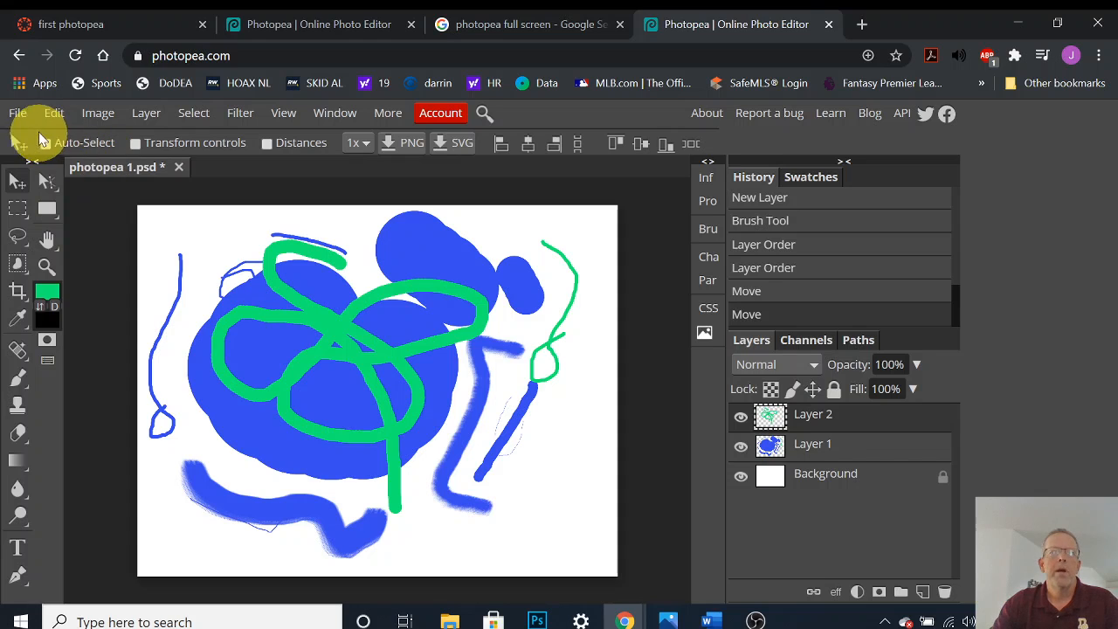
- Export the painting as a JPG at 3300 x 2550 px with 70% quality and save the file
left_click(19, 114)
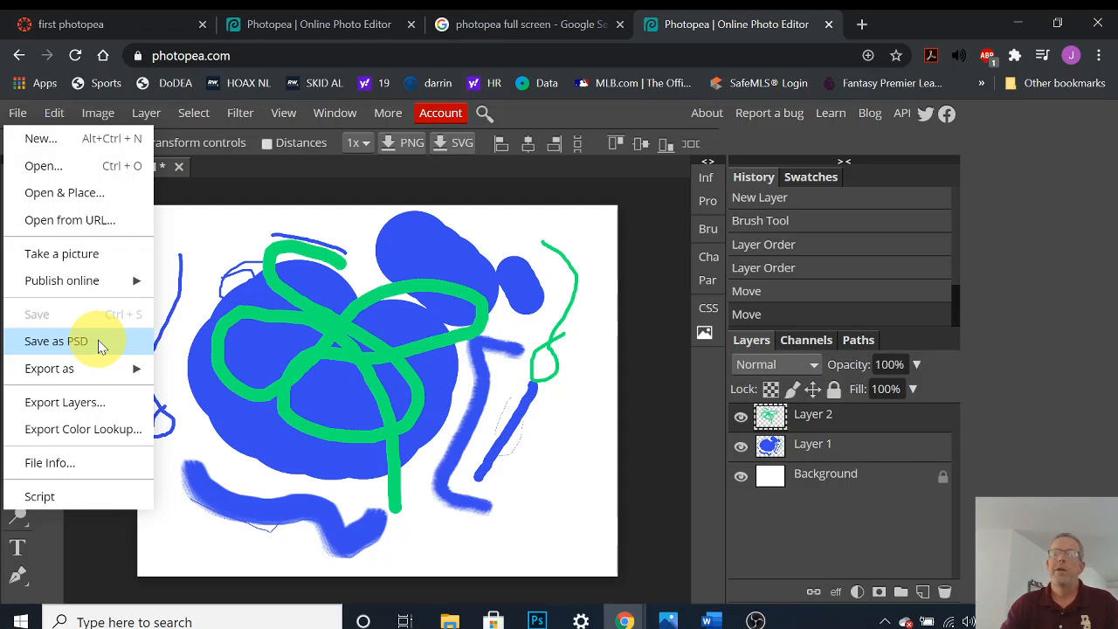
mouse_move(110, 370)
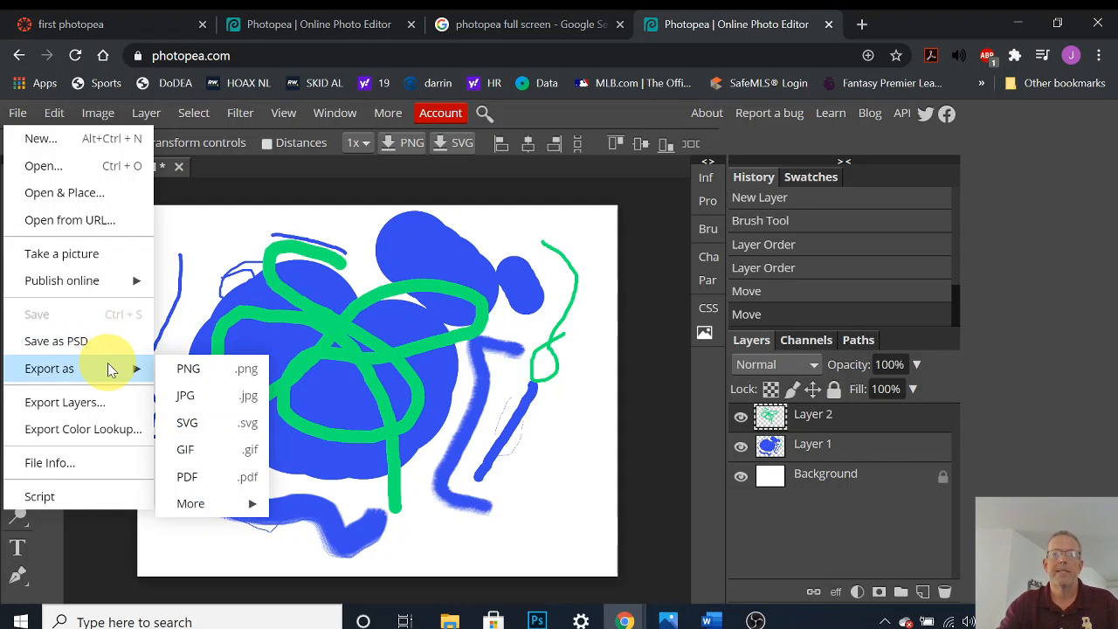
left_click(201, 396)
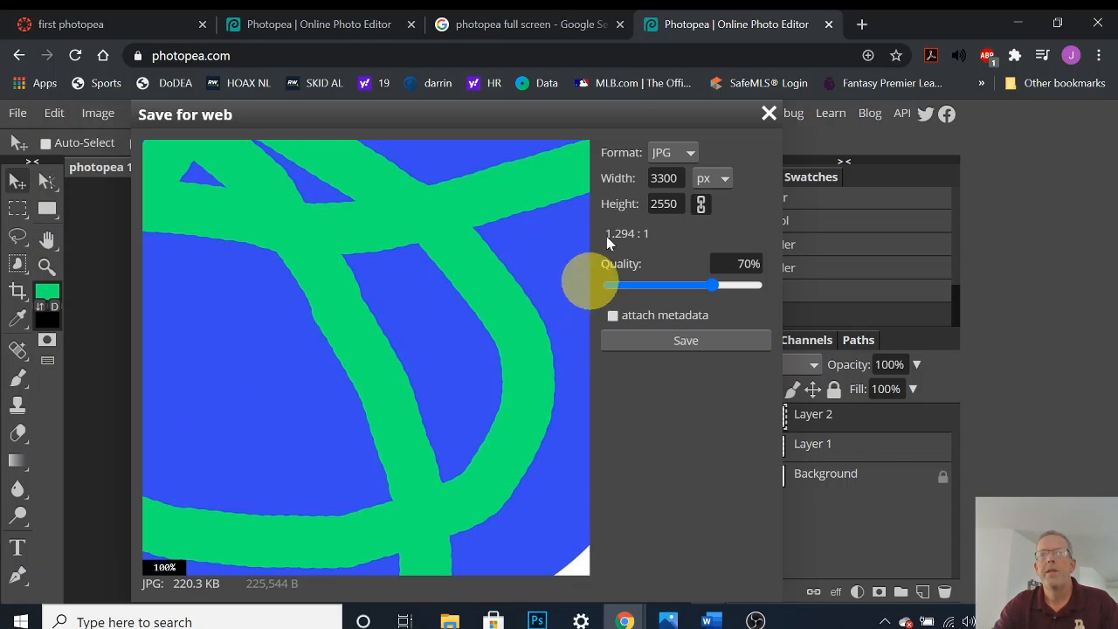
left_click_drag(618, 115, 611, 40)
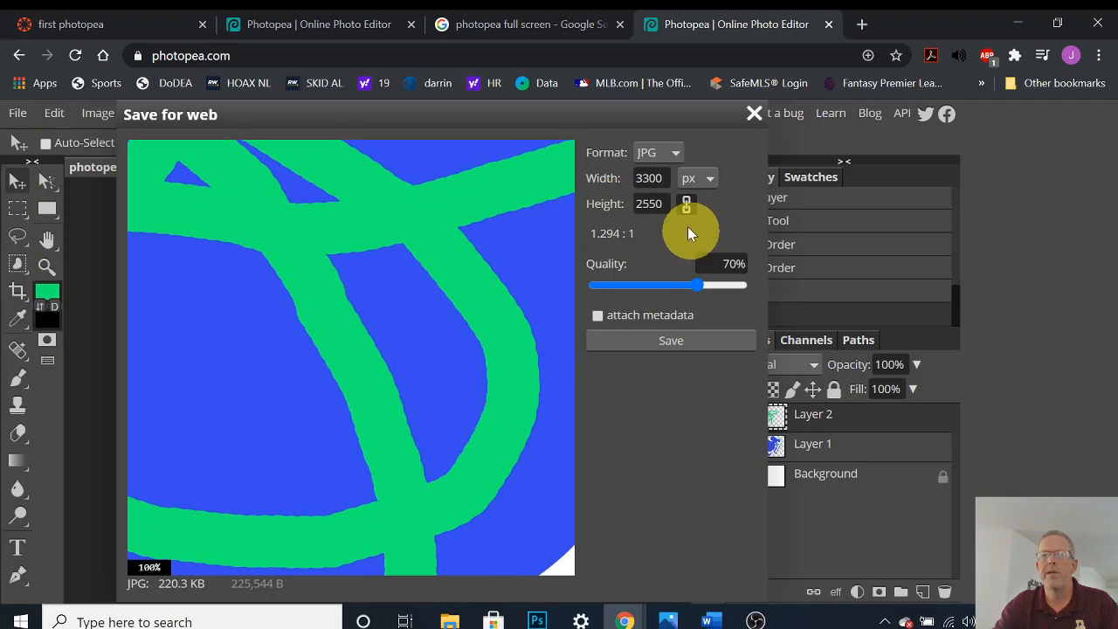
left_click(672, 340)
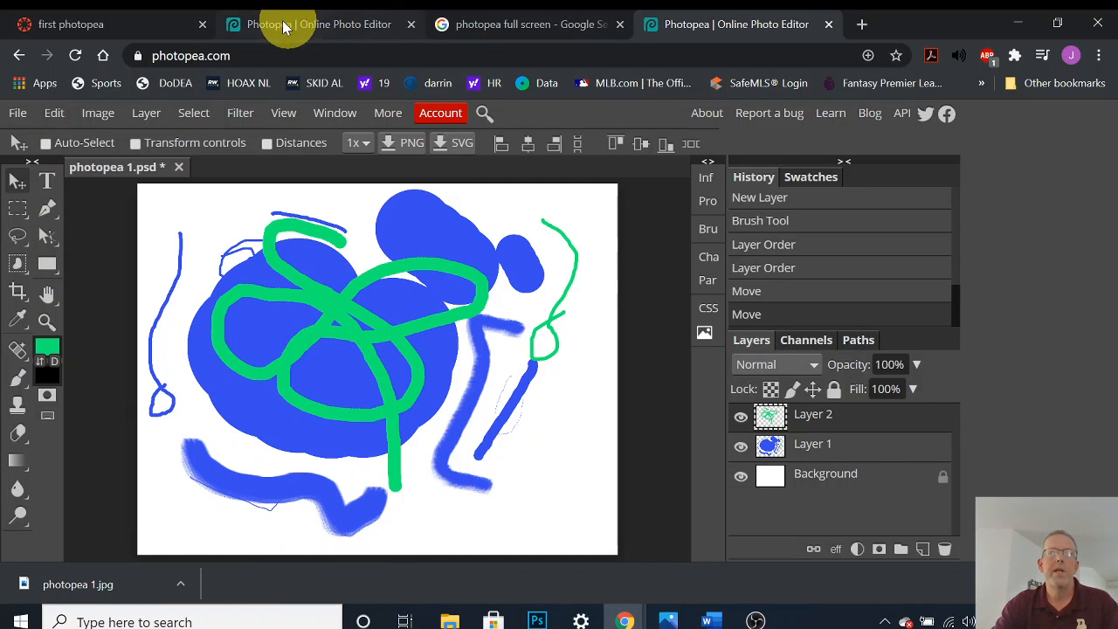
- Switch to the first photopea assignment page in Canvas and review its upload instructions and submission details
left_click(130, 28)
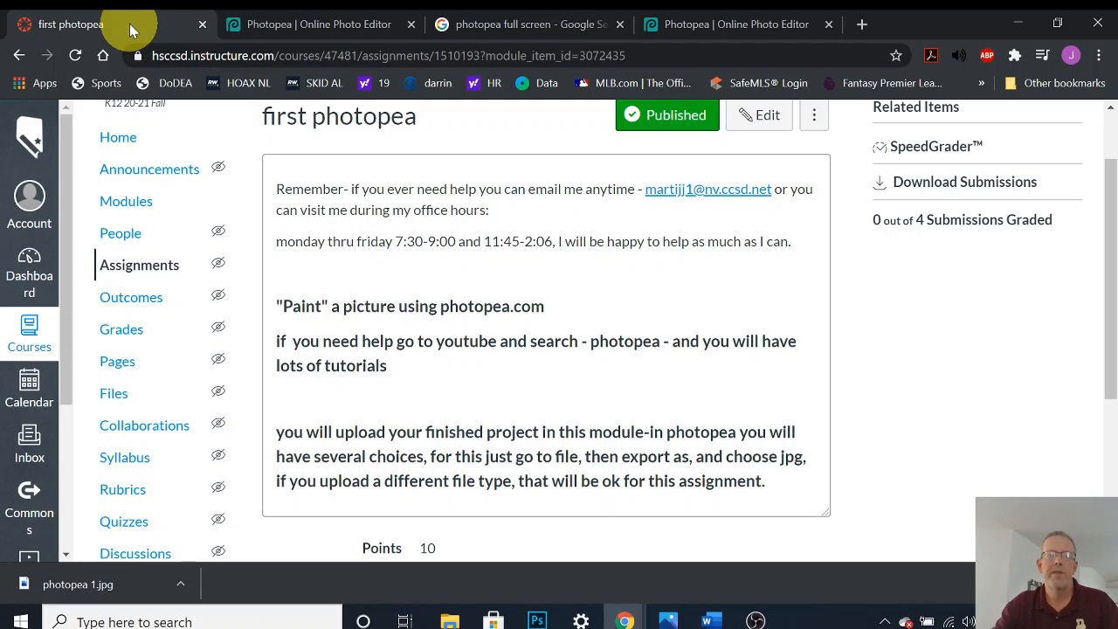
scroll(472, 374, "down", 3)
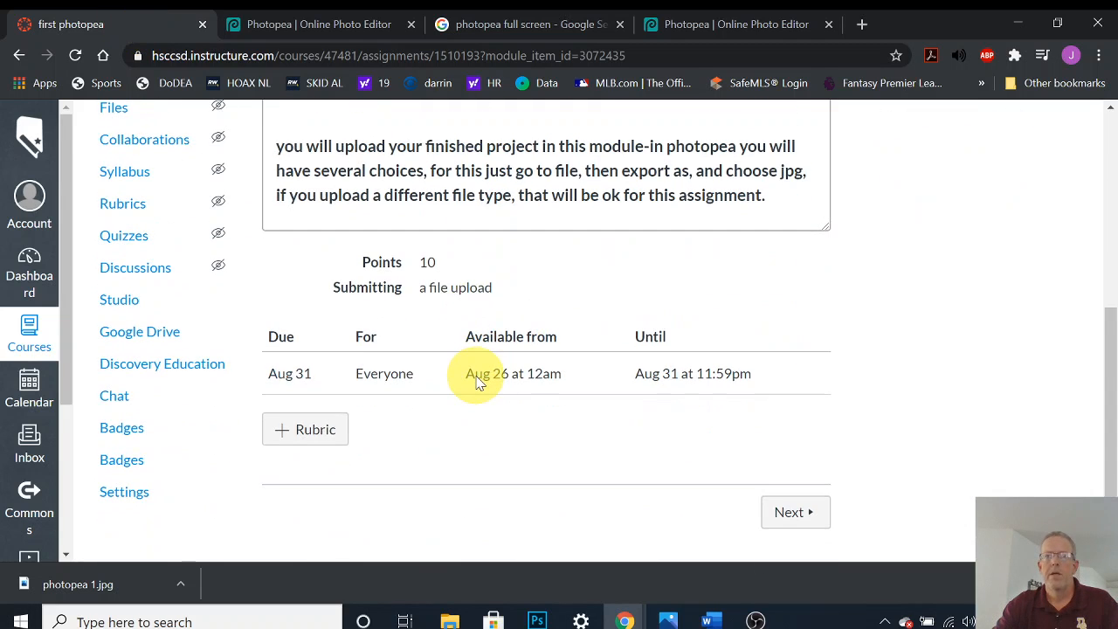